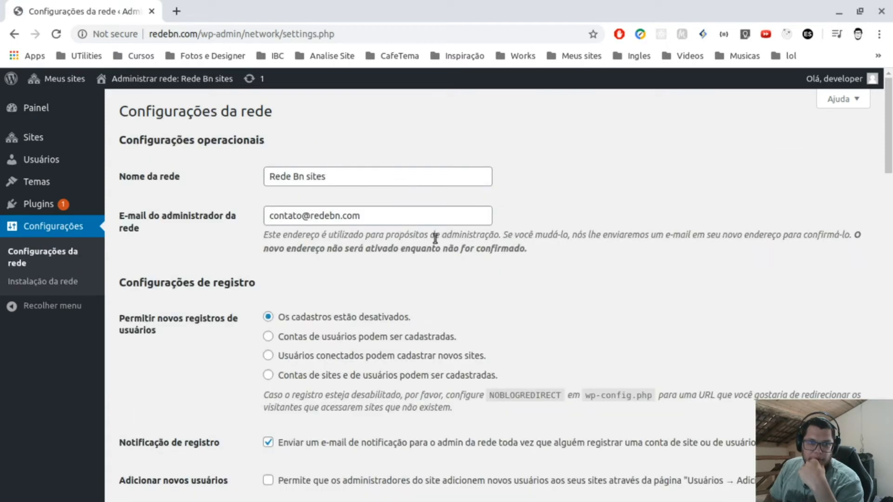
- Review the network settings, covering registration options, banned names and e-mail domains, and the new-site welcome e-mails and default content
{"action": "scroll", "coordinate": [436, 238], "scroll_direction": "down", "scroll_amount": 3}
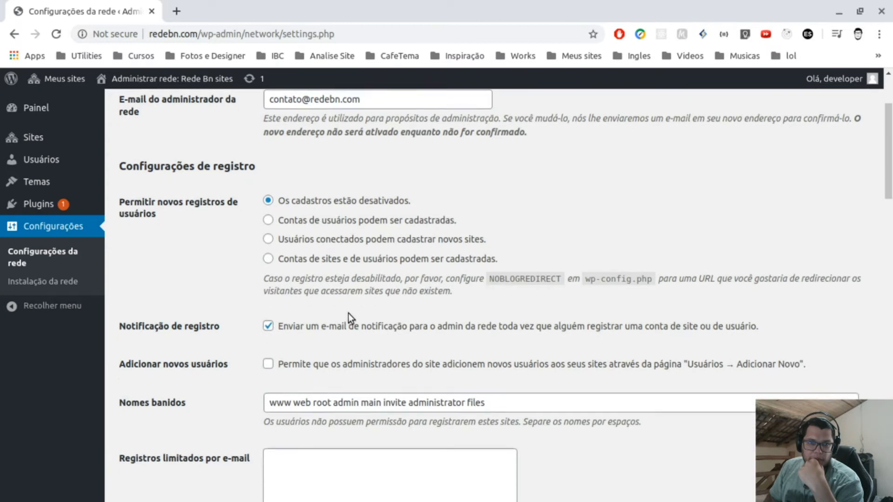
{"action": "scroll", "coordinate": [348, 315], "scroll_direction": "down", "scroll_amount": 3}
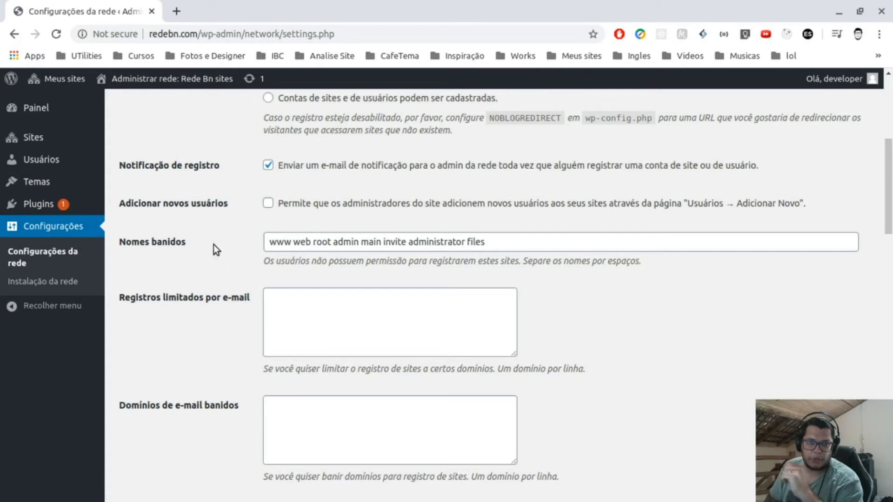
{"action": "scroll", "coordinate": [213, 276], "scroll_direction": "down", "scroll_amount": 1}
{"action": "scroll", "coordinate": [261, 261], "scroll_direction": "down", "scroll_amount": 5}
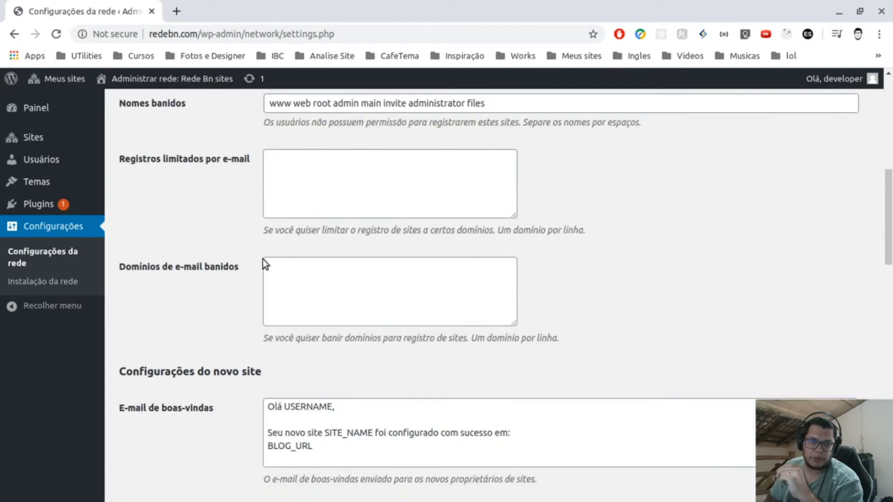
{"action": "scroll", "coordinate": [339, 225], "scroll_direction": "down", "scroll_amount": 6}
{"action": "scroll", "coordinate": [340, 285], "scroll_direction": "down", "scroll_amount": 4}
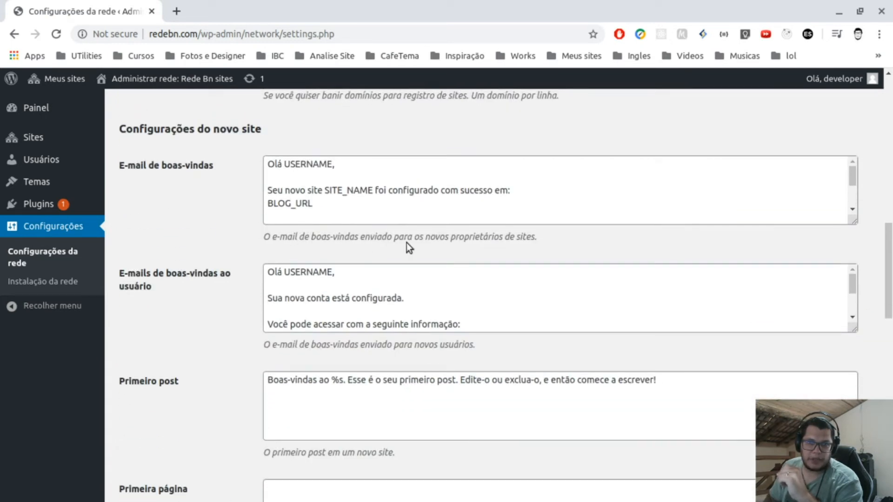
{"action": "scroll", "coordinate": [463, 216], "scroll_direction": "down", "scroll_amount": 6}
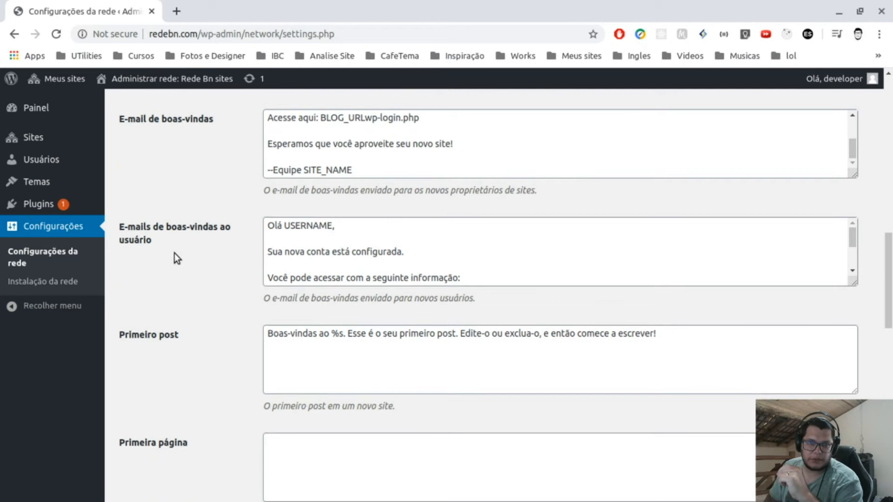
{"action": "scroll", "coordinate": [238, 269], "scroll_direction": "down", "scroll_amount": 8}
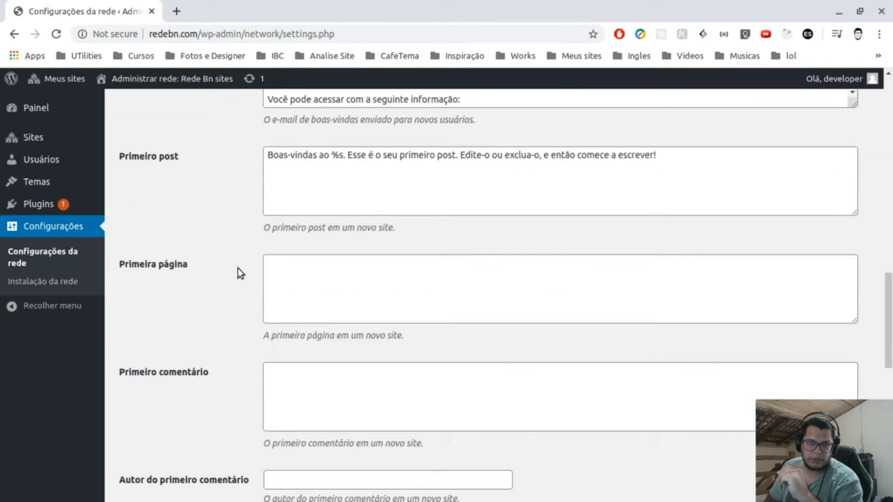
{"action": "scroll", "coordinate": [239, 266], "scroll_direction": "down", "scroll_amount": 4}
{"action": "scroll", "coordinate": [239, 267], "scroll_direction": "up", "scroll_amount": 19}
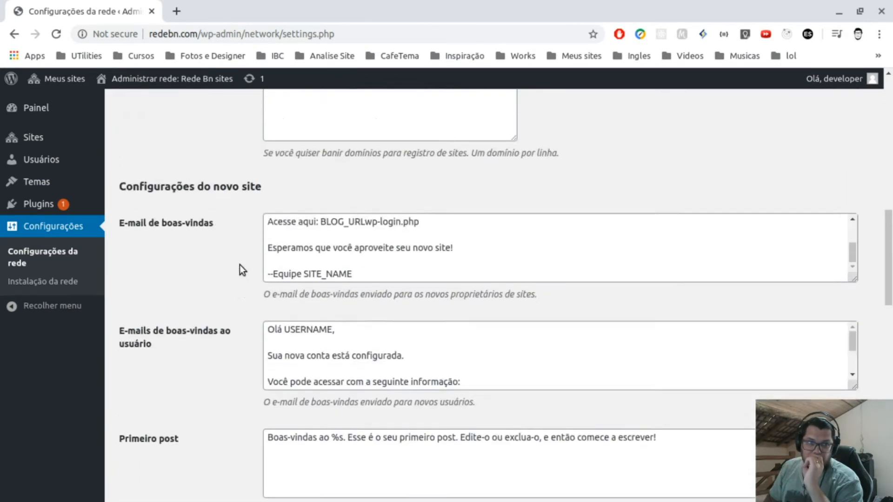
- Open the network administration's installed plugins list to see which plugins can be activated across the network
{"action": "mouse_move", "coordinate": [46, 185]}
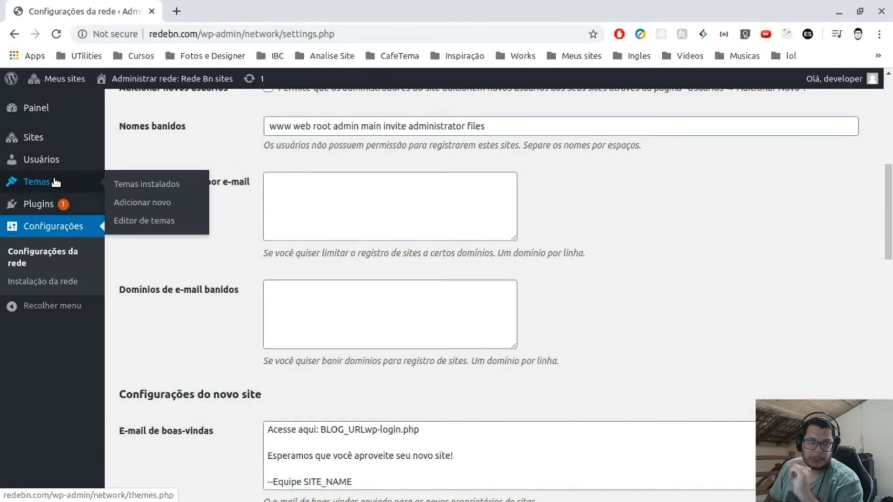
{"action": "left_click", "coordinate": [41, 207]}
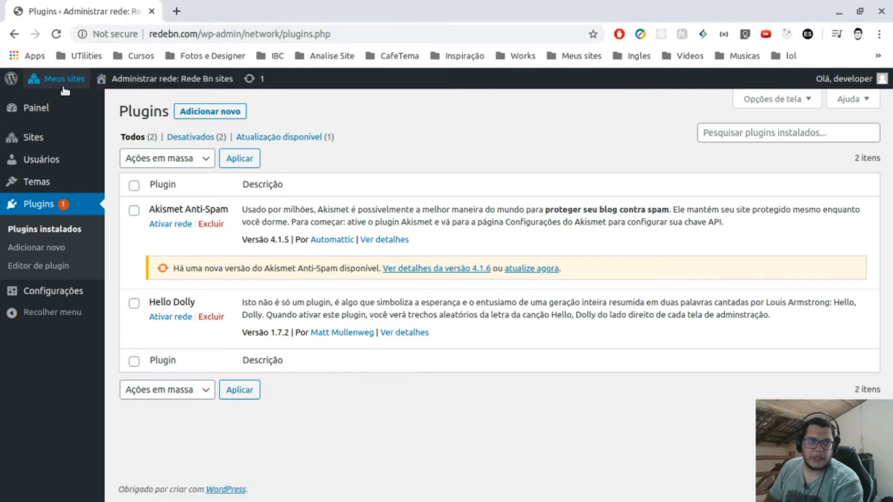
{"action": "mouse_move", "coordinate": [63, 79]}
{"action": "mouse_move", "coordinate": [88, 101]}
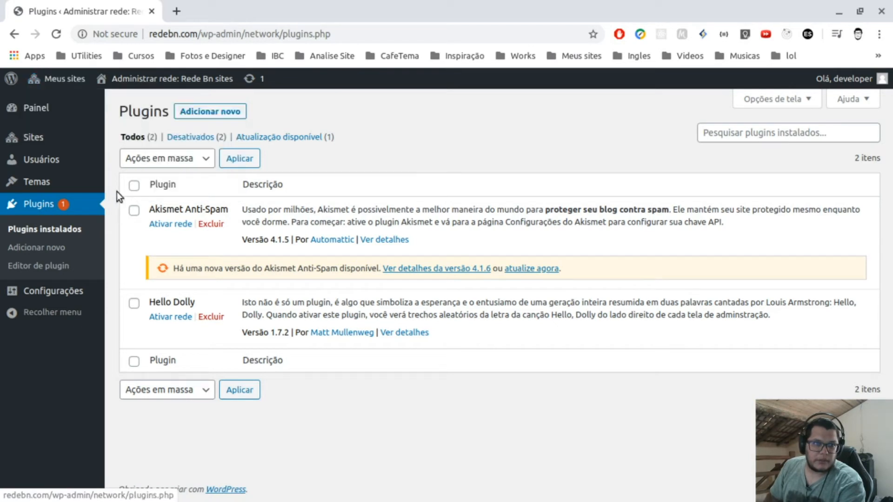
- List the network's sites and open the dashboard of the main site, redebn.com, in a new tab
{"action": "left_click", "coordinate": [42, 139]}
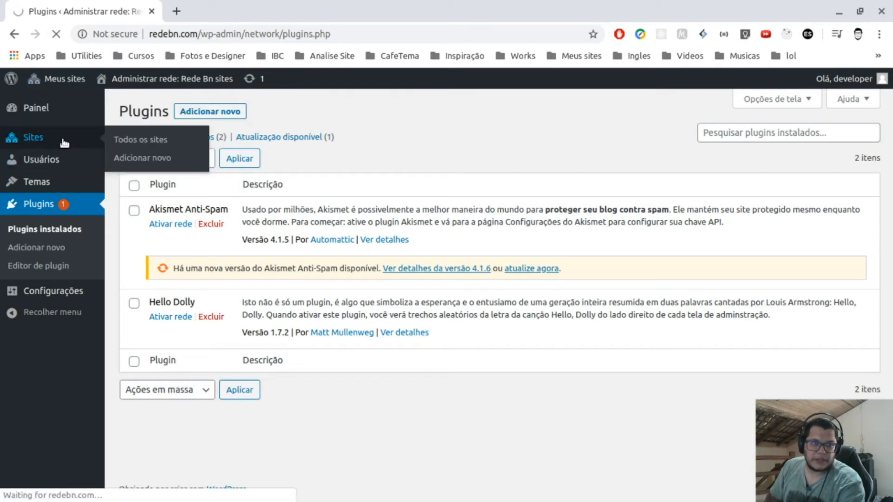
{"action": "mouse_move", "coordinate": [228, 236]}
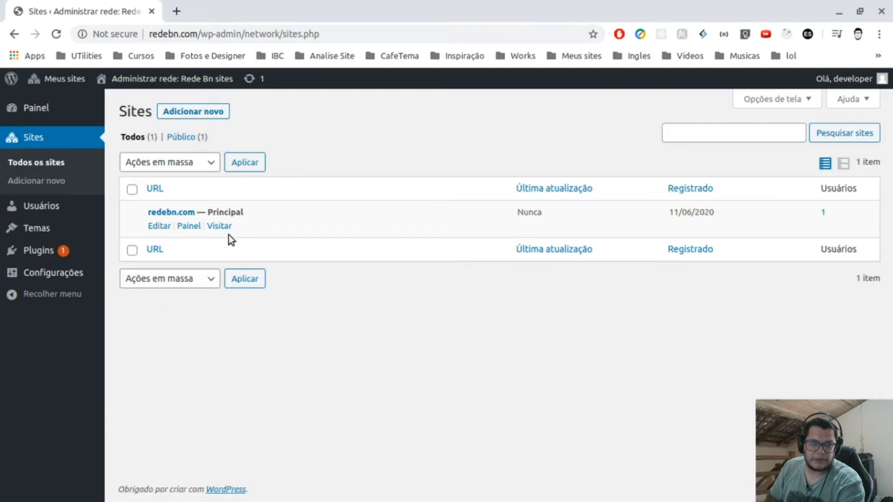
{"action": "middle_click", "coordinate": [189, 230]}
{"action": "left_click", "coordinate": [216, 13]}
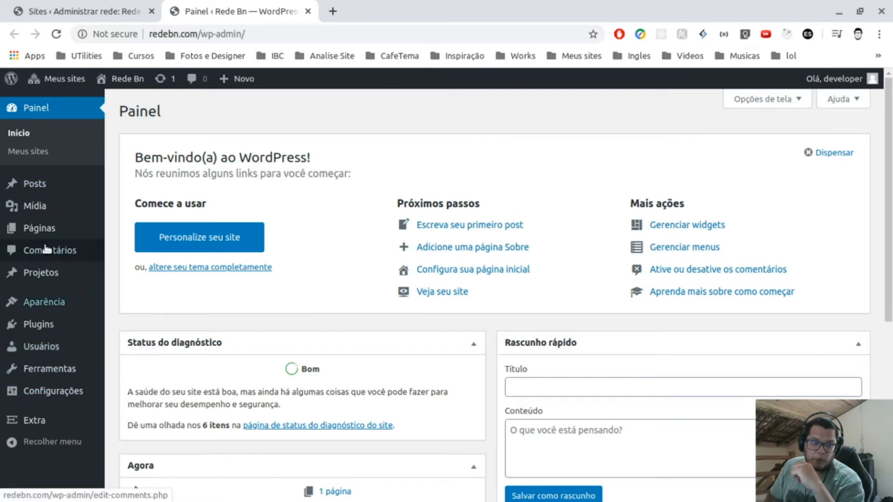
- View the main site's own plugins page to compare it with the network plugins list
{"action": "left_click", "coordinate": [50, 327]}
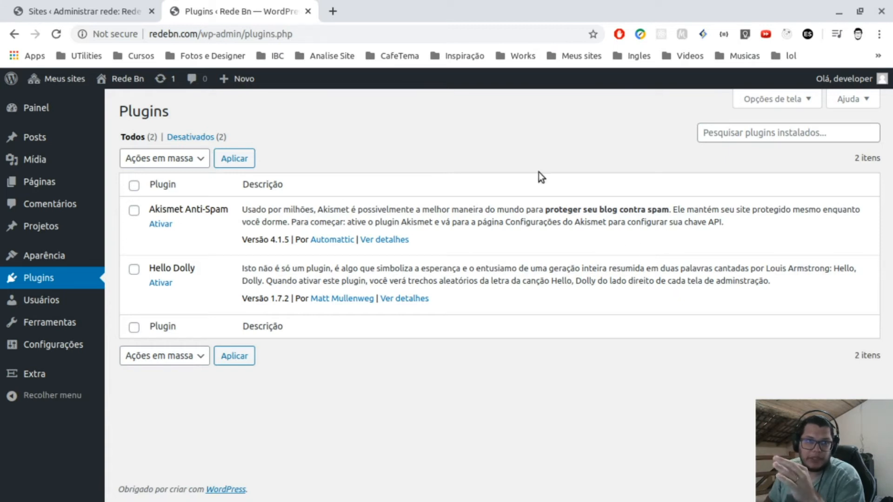
{"action": "left_click_drag", "start_coordinate": [150, 34], "coordinate": [299, 41]}
{"action": "left_click", "coordinate": [312, 34]}
- Return to the network's sites list and start adding a new site
{"action": "left_click", "coordinate": [55, 13]}
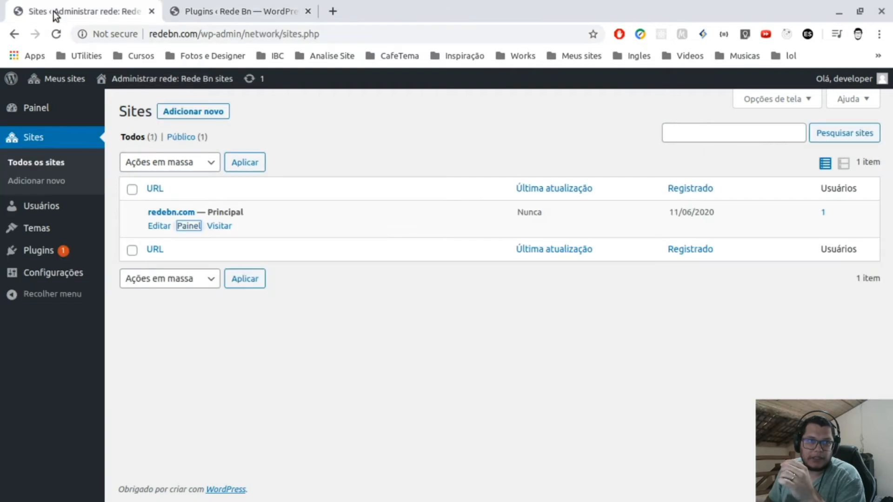
{"action": "left_click", "coordinate": [306, 351]}
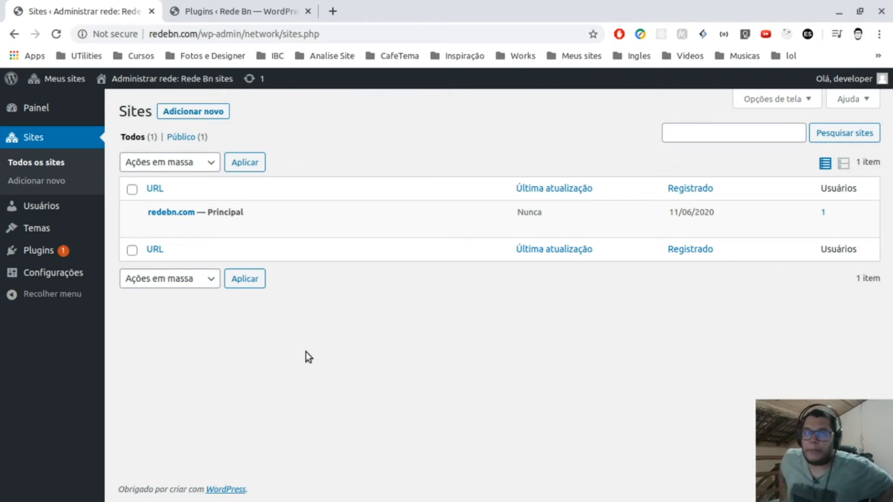
{"action": "left_click", "coordinate": [193, 113]}
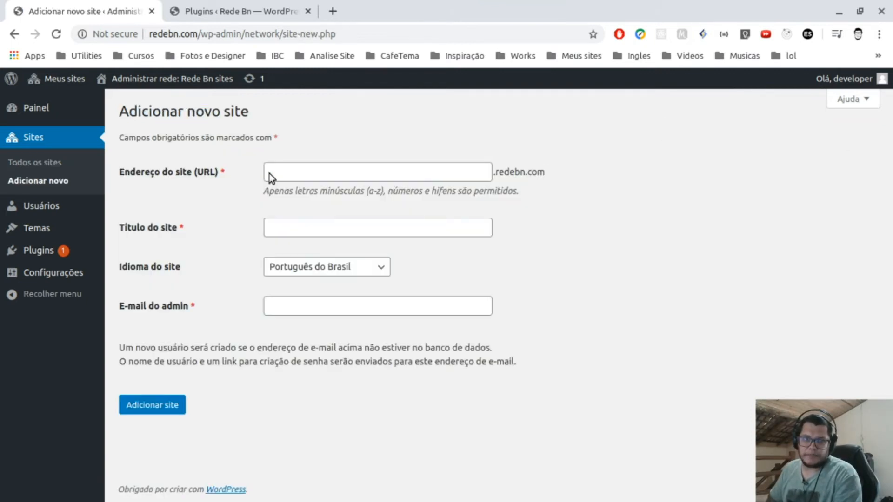
{"action": "left_click", "coordinate": [318, 171]}
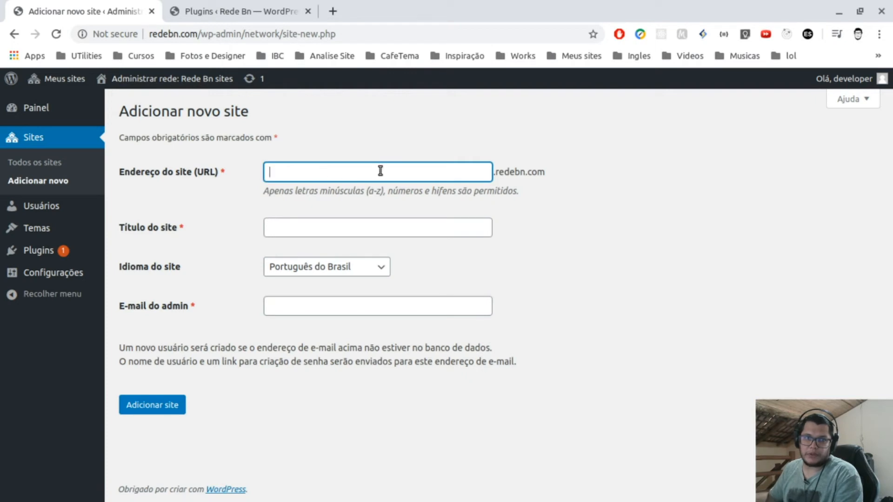
{"action": "type", "text": "site"}
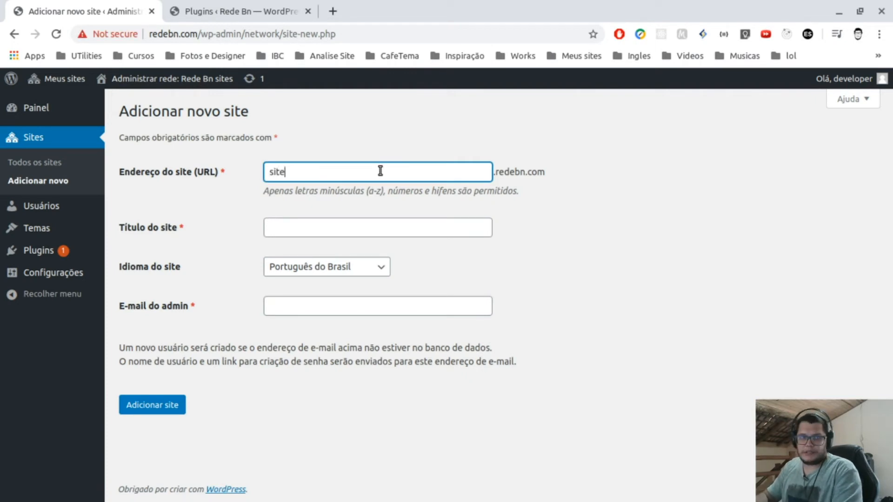
{"action": "type", "text": "test"}
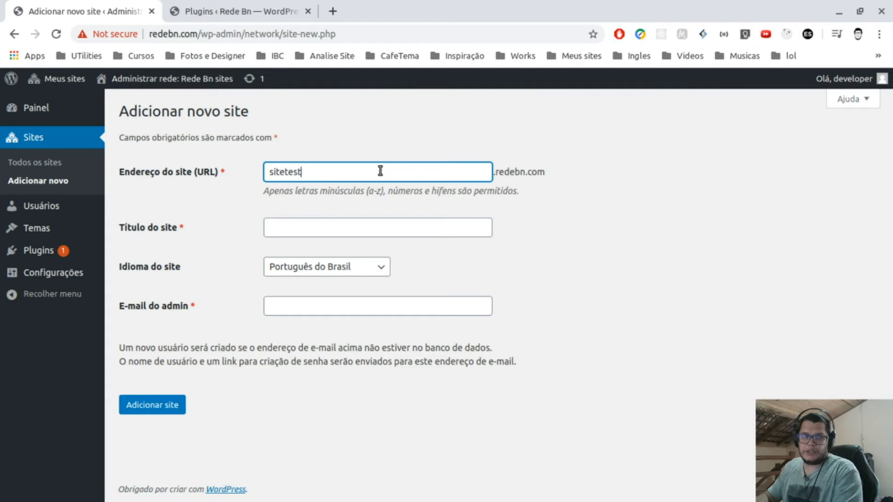
{"action": "key", "text": "BackSpace"}
{"action": "key", "text": "BackSpace"}
{"action": "key", "text": "BackSpace"}
{"action": "key", "text": "BackSpace"}
{"action": "key", "text": "BackSpace"}
{"action": "key", "text": "BackSpace"}
{"action": "key", "text": "BackSpace"}
{"action": "key", "text": "BackSpace"}
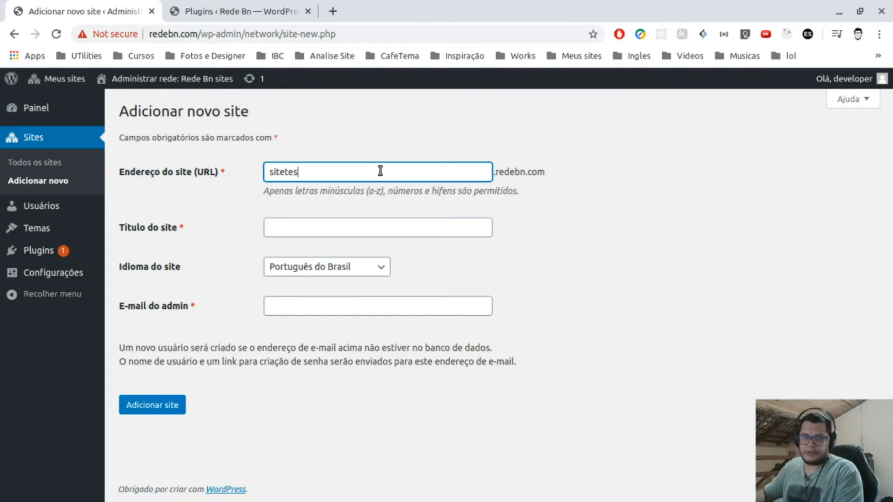
- Set the new site's address to site2 and its title to "Site teste"
{"action": "type", "text": "site"}
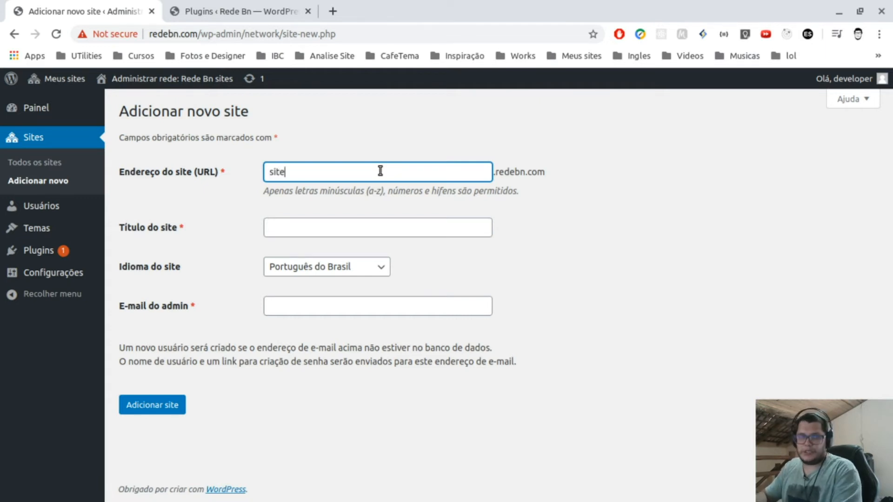
{"action": "type", "text": "2"}
{"action": "key", "text": "Tab"}
{"action": "left_click", "coordinate": [333, 217]}
{"action": "left_click", "coordinate": [332, 229]}
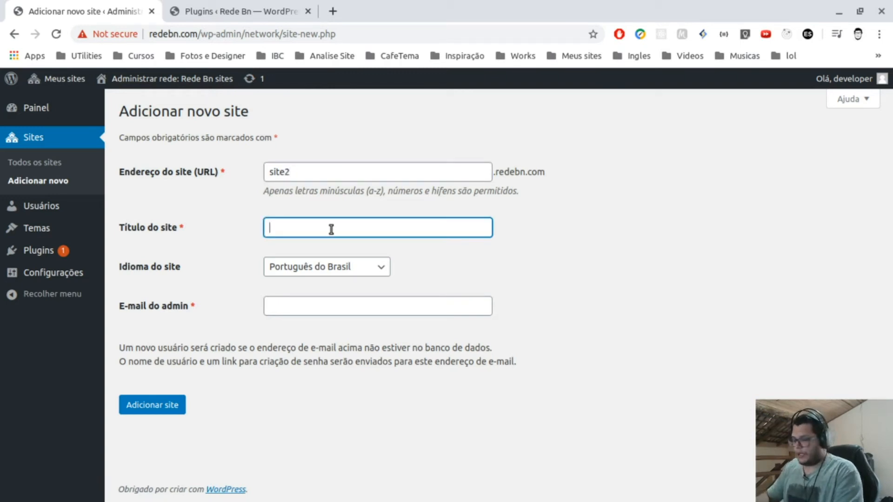
{"action": "type", "text": "Site teste"}
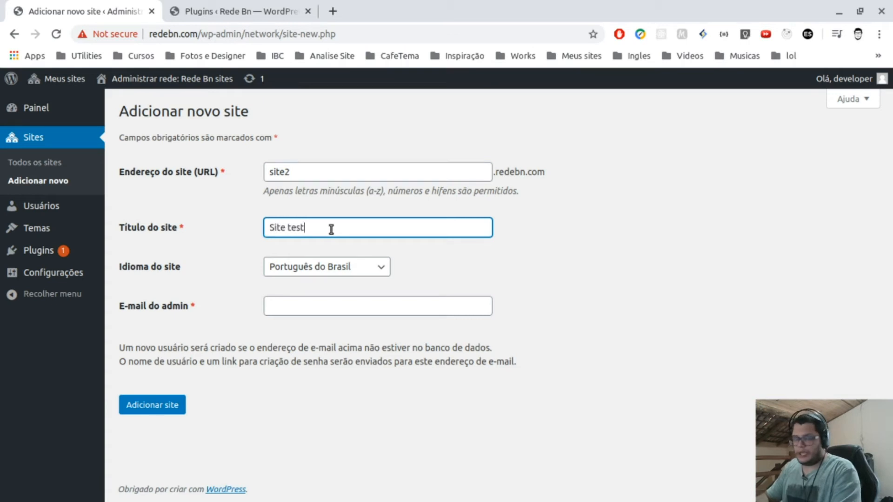
{"action": "left_click", "coordinate": [331, 272]}
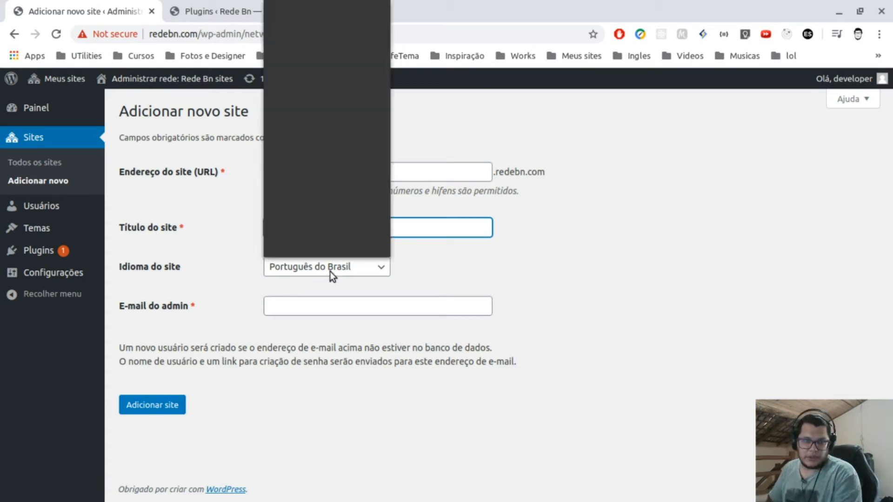
{"action": "left_click", "coordinate": [330, 272]}
- Choose the existing developer account's e-mail as the site's admin e-mail and add the site
{"action": "left_click", "coordinate": [320, 307]}
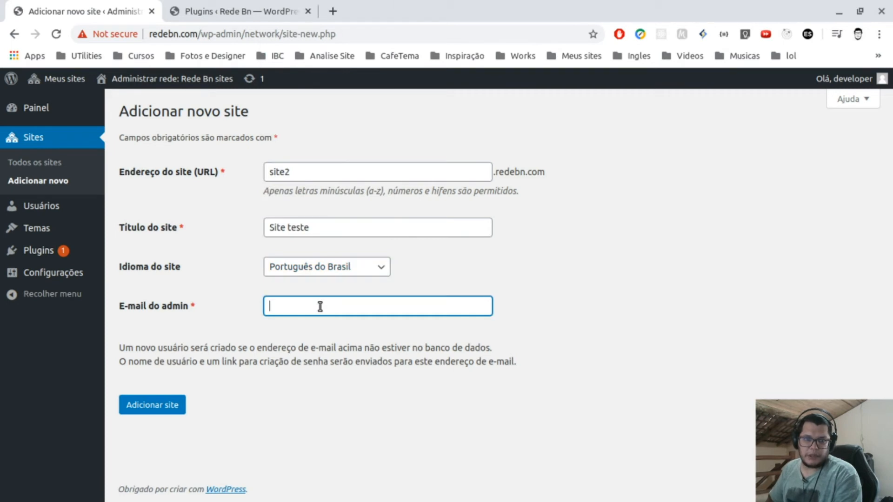
{"action": "type", "text": "con"}
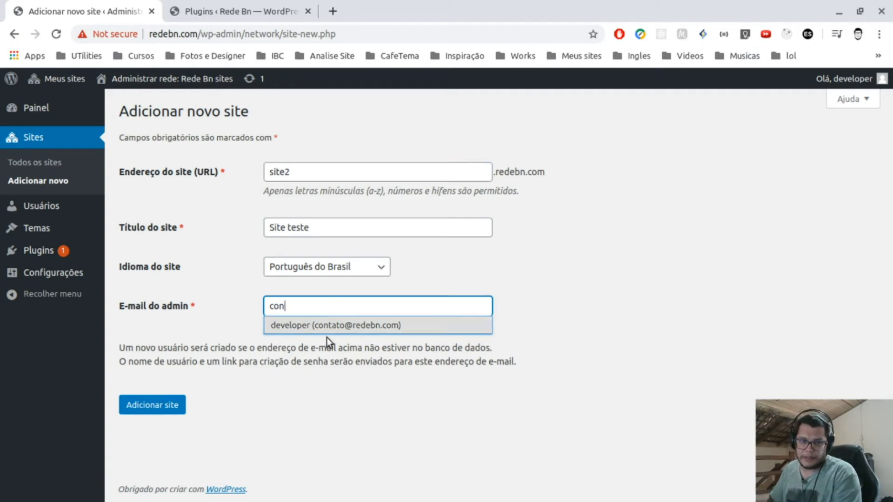
{"action": "left_click", "coordinate": [328, 329]}
{"action": "left_click", "coordinate": [146, 413]}
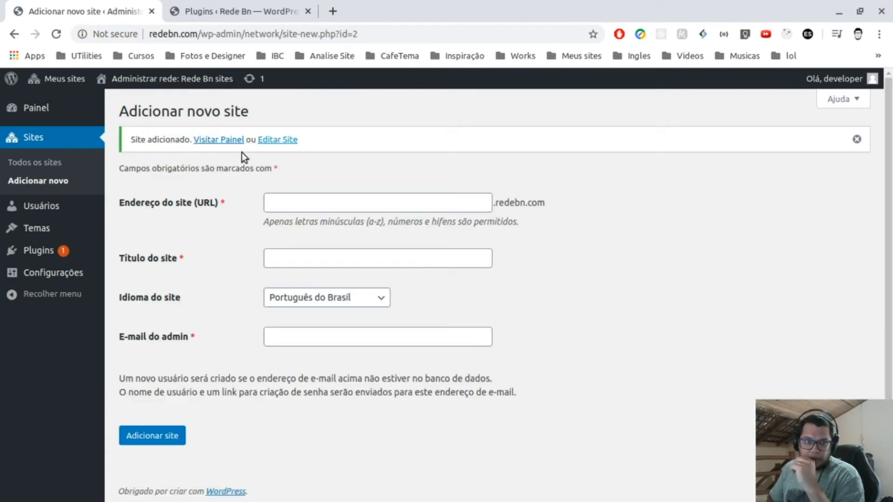
- From the list of all network sites, open the site2.redebn.com dashboard in a new tab and switch to it
{"action": "left_click", "coordinate": [41, 169]}
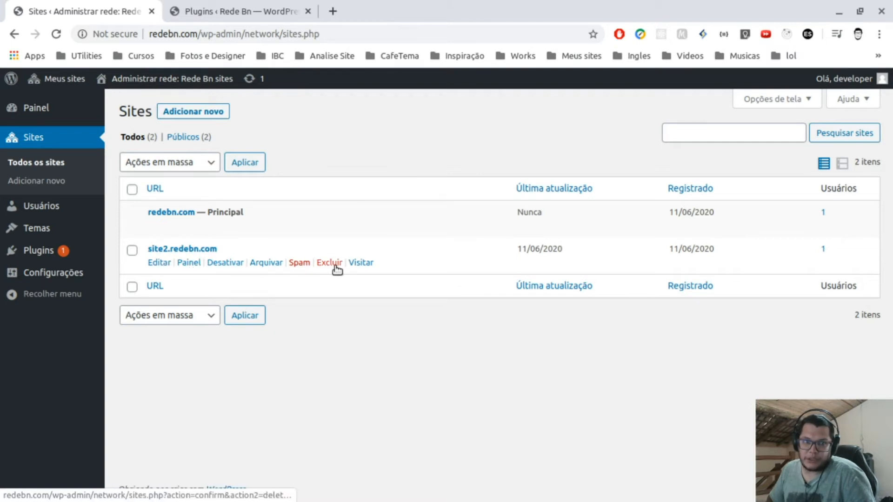
{"action": "middle_click", "coordinate": [187, 265]}
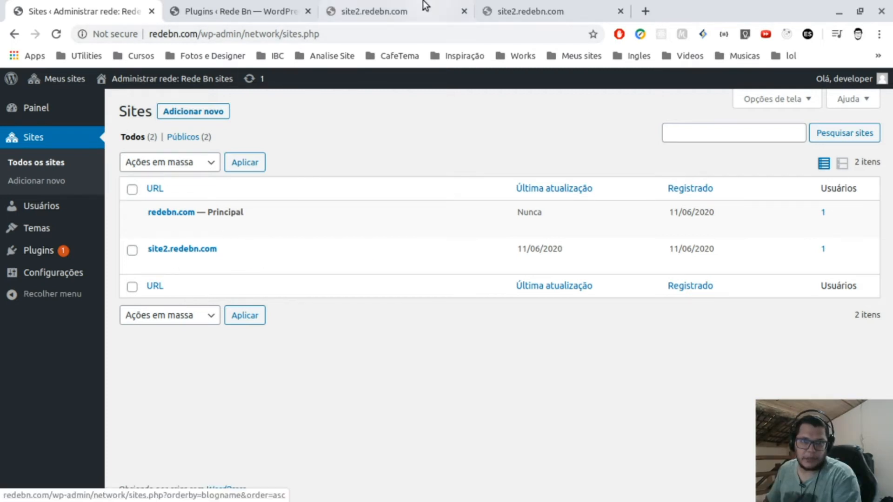
{"action": "left_click", "coordinate": [398, 10]}
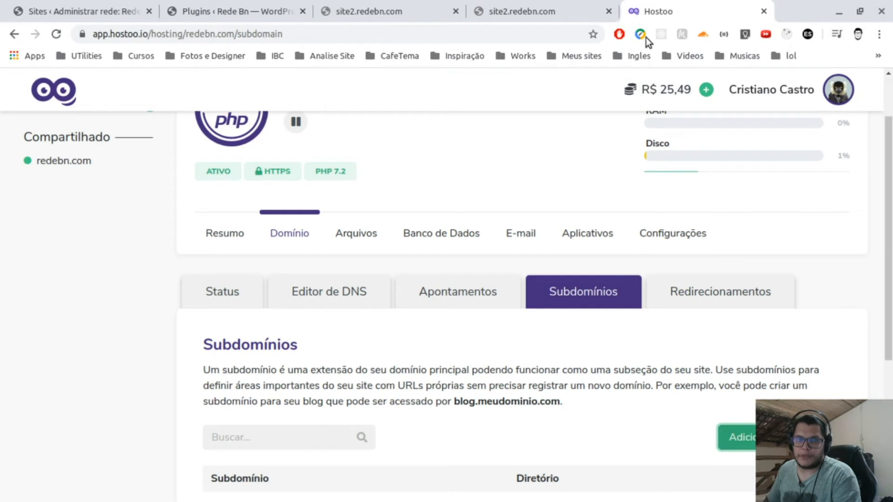
- Examine the site2.redebn.com entry and its directory in Hostoo's subdomain list for redebn.com
{"action": "scroll", "coordinate": [479, 341], "scroll_direction": "down", "scroll_amount": 2}
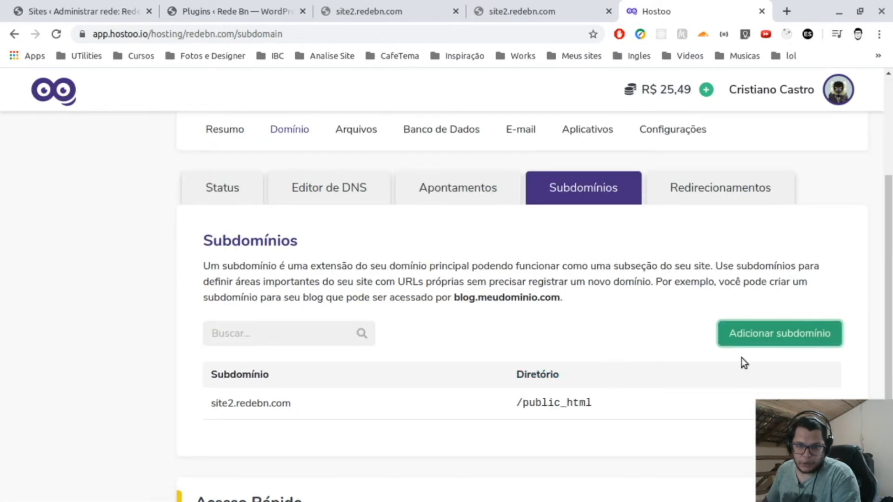
{"action": "left_click_drag", "start_coordinate": [209, 404], "coordinate": [241, 403]}
{"action": "left_click", "coordinate": [206, 403]}
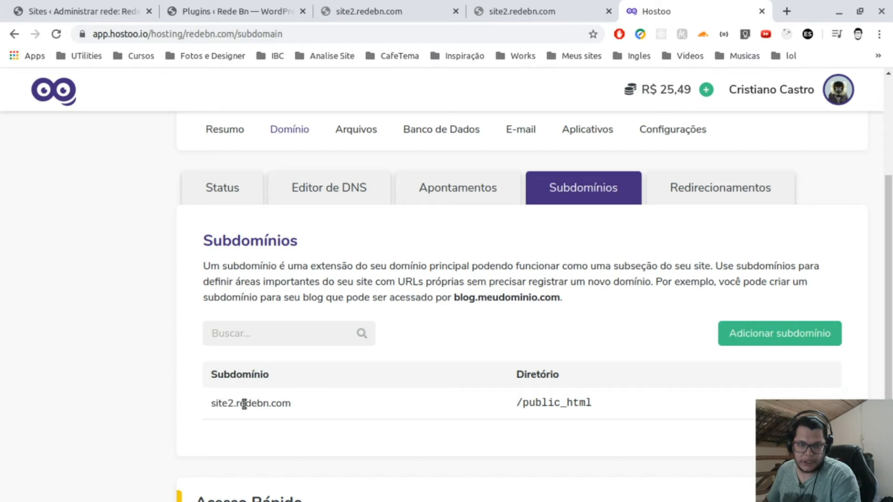
{"action": "left_click_drag", "start_coordinate": [214, 404], "coordinate": [241, 404]}
{"action": "left_click", "coordinate": [262, 402]}
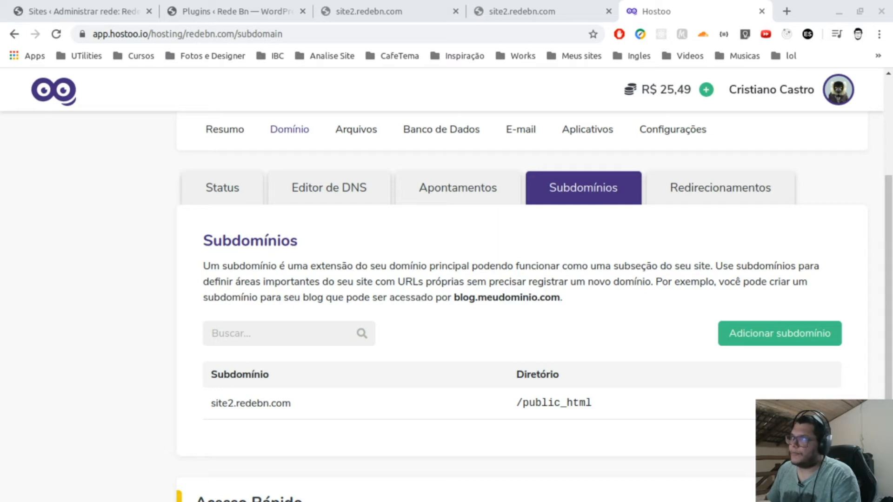
- Bring the Cloudflare DNS management page into this browser window as a tab
{"action": "left_click_drag", "start_coordinate": [892, 128], "coordinate": [579, 19]}
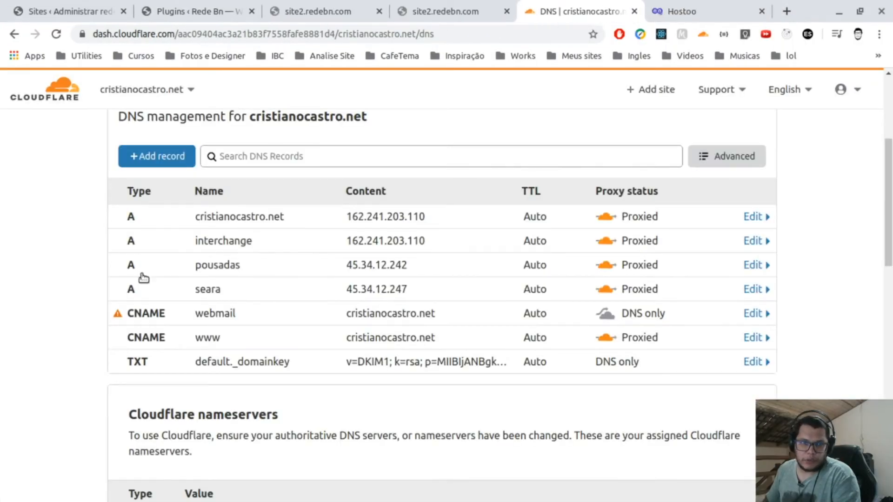
- Start a new A record named site2 in the domain's DNS records, leaving its IPv4 address empty and the record unsaved
{"action": "left_click", "coordinate": [149, 155]}
{"action": "left_click", "coordinate": [262, 236]}
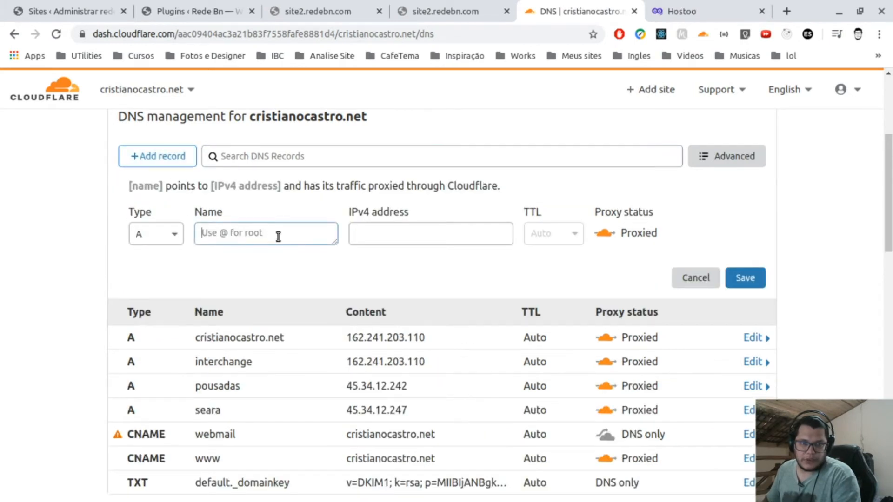
{"action": "type", "text": "site"}
{"action": "type", "text": "2"}
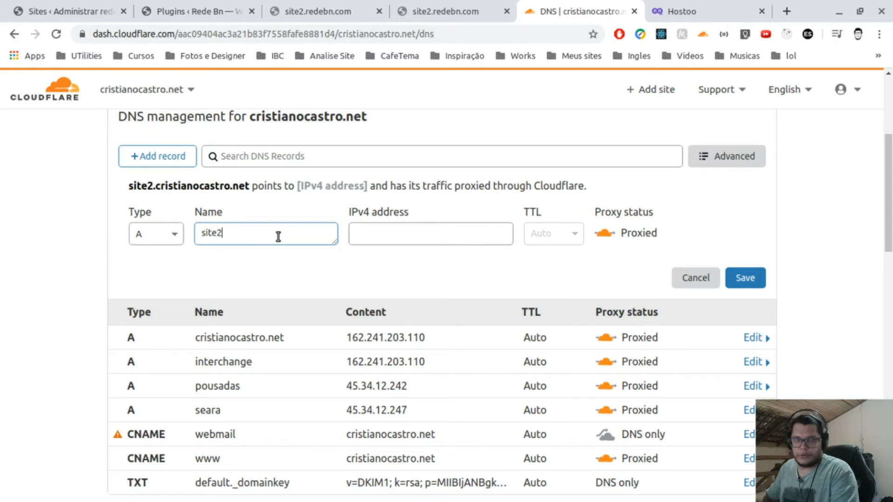
{"action": "left_click", "coordinate": [440, 233]}
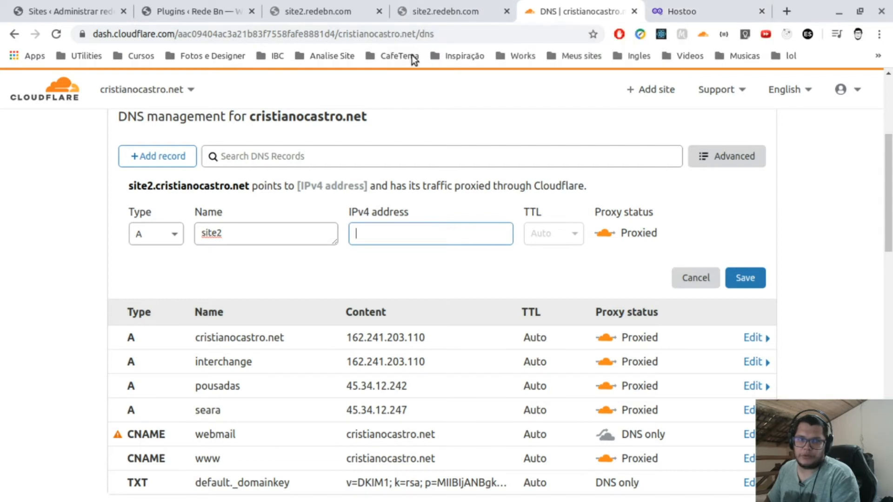
- Reload the site2.redebn.com/wp-admin page several times and view the site2.redebn.com front page to check whether the subsite responds
{"action": "left_click", "coordinate": [431, 13]}
{"action": "left_click", "coordinate": [326, 15]}
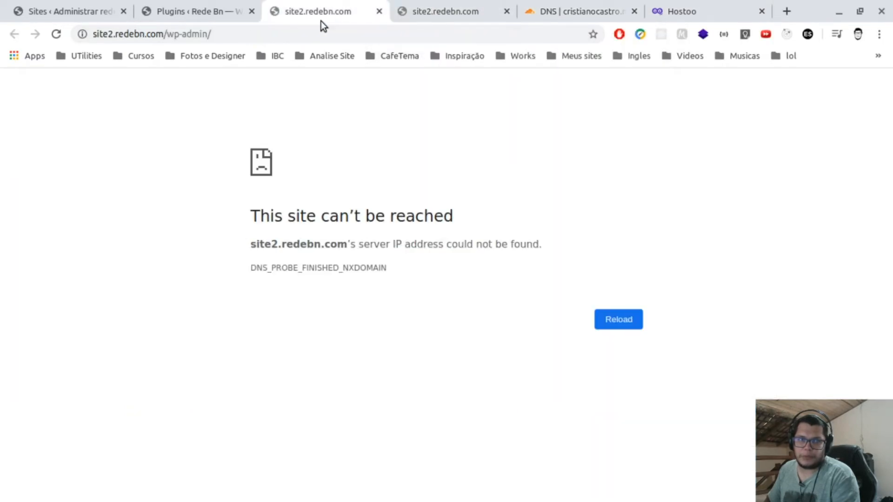
{"action": "key", "text": "F5"}
{"action": "key", "text": "F5"}
{"action": "key", "text": "F5"}
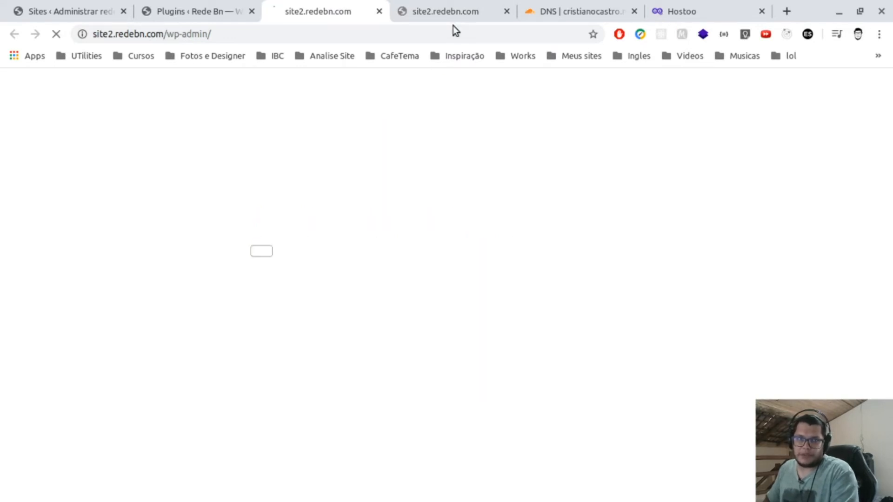
{"action": "left_click", "coordinate": [445, 16]}
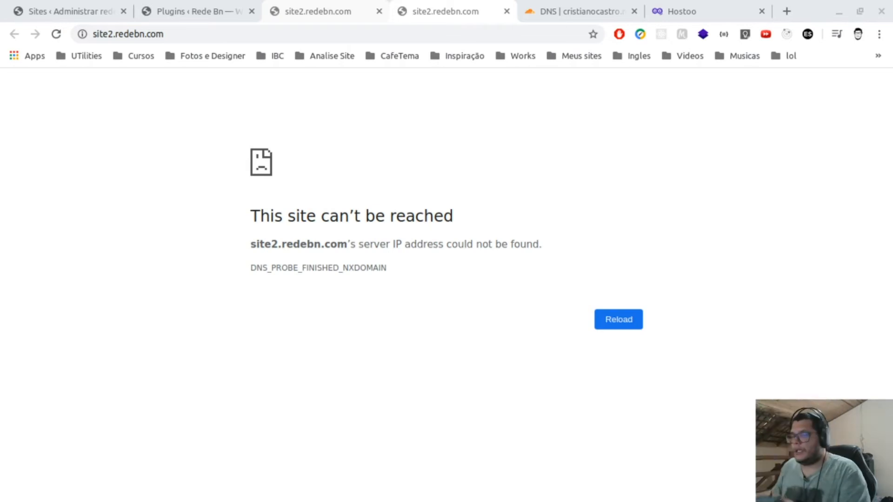
- Open the network's plugin list, switch to FileZilla, and upload the wordpress-mu-domain-mapping.0.5.5.1.zip file to /public_html/wp-content/plugins
{"action": "left_click", "coordinate": [35, 13]}
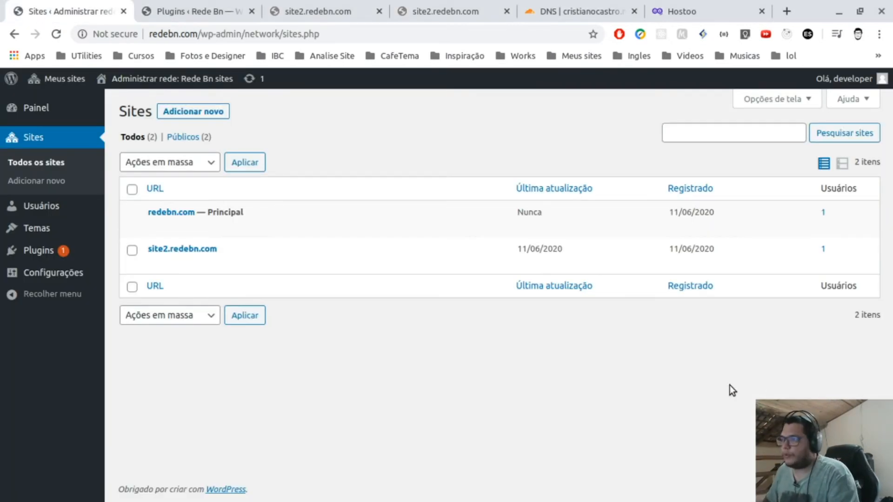
{"action": "left_click", "coordinate": [46, 255]}
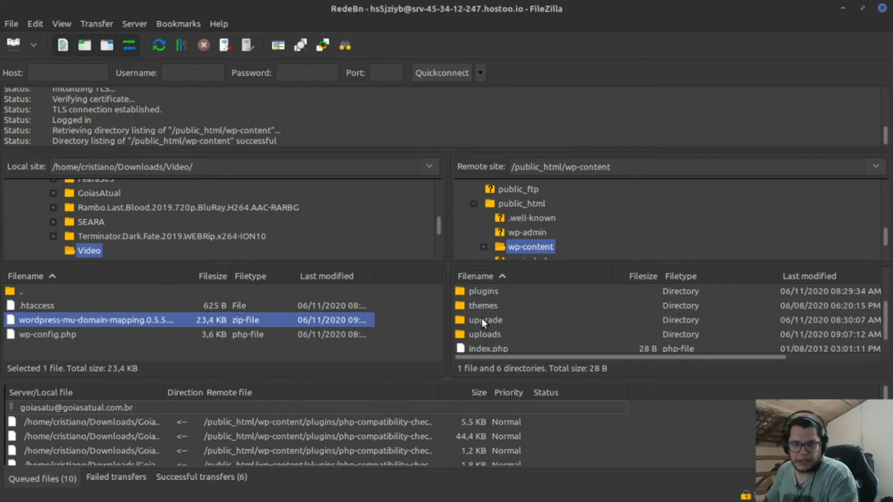
{"action": "scroll", "coordinate": [482, 319], "scroll_direction": "up", "scroll_amount": 1}
{"action": "double_click", "coordinate": [479, 335]}
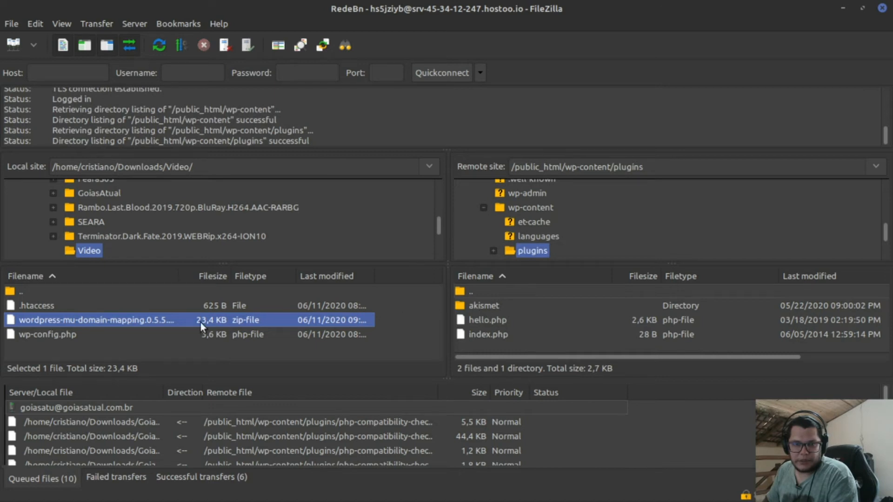
{"action": "left_click_drag", "start_coordinate": [83, 319], "coordinate": [561, 337]}
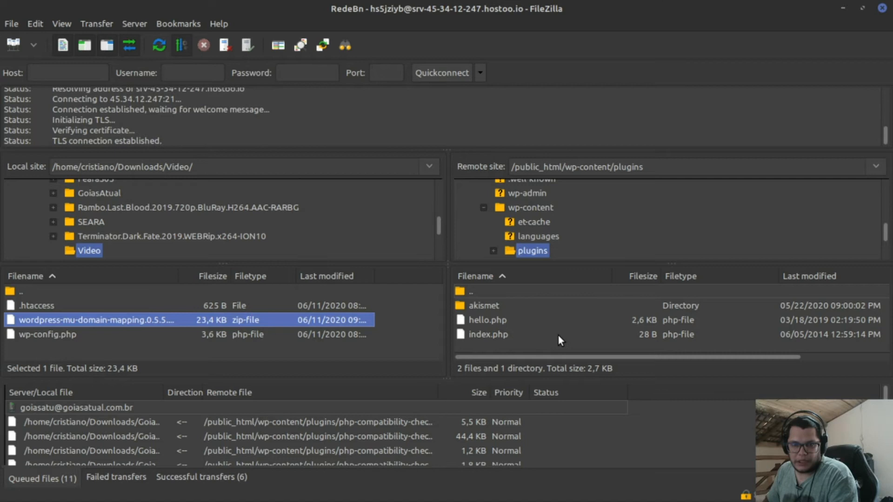
- Delete hello.php from the server's plugins folder
{"action": "left_click", "coordinate": [494, 319]}
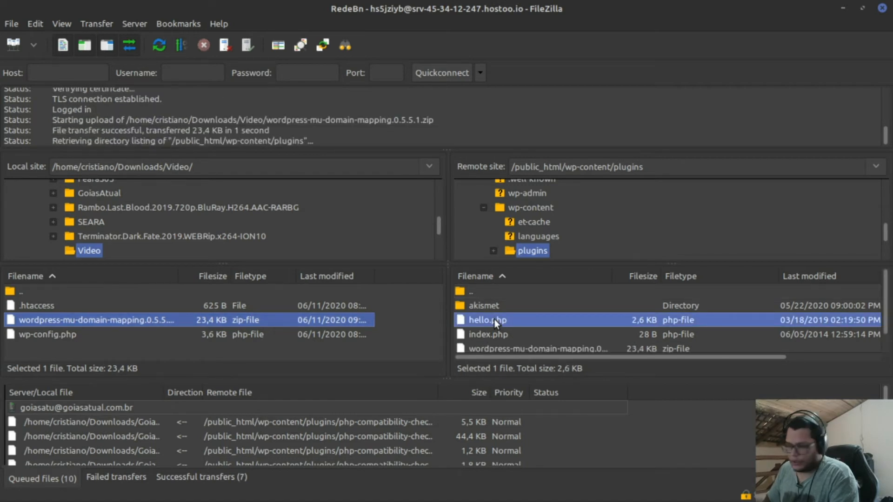
{"action": "key", "text": "Delete"}
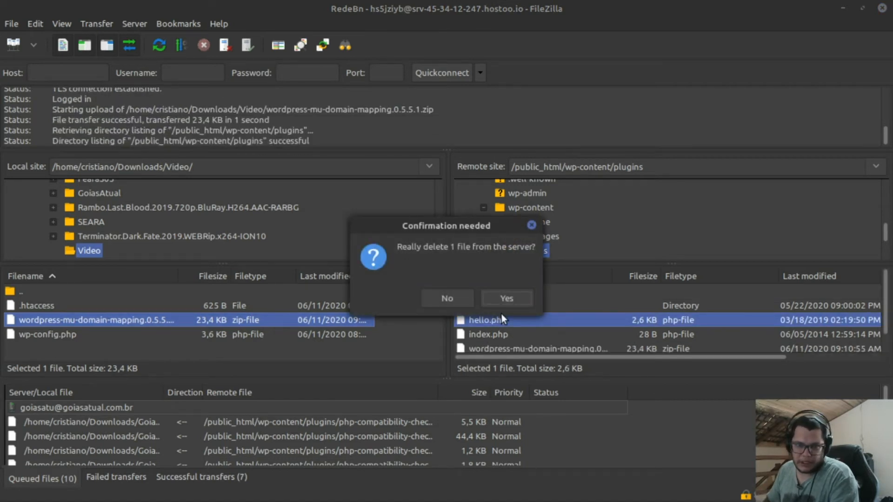
{"action": "left_click", "coordinate": [507, 299]}
{"action": "left_click", "coordinate": [488, 307]}
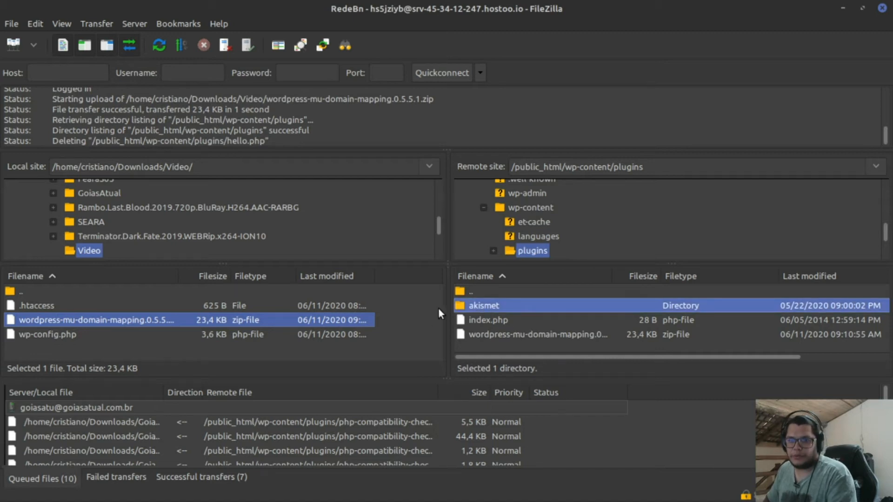
- Switch to Hostoo in the browser and open the /public_html/wp-content/plugins folder in the file manager for redebn.com
{"action": "key", "text": "alt+Tab"}
{"action": "key", "text": "alt+Tab"}
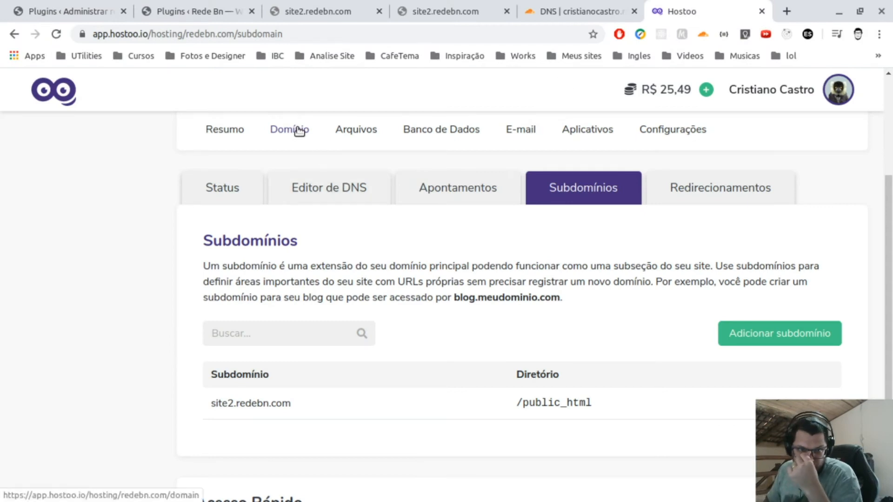
{"action": "left_click", "coordinate": [349, 135]}
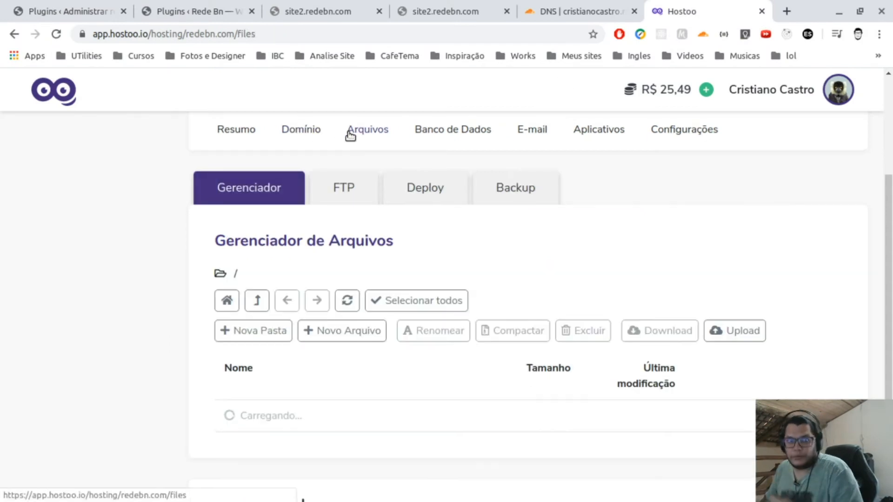
{"action": "scroll", "coordinate": [182, 328], "scroll_direction": "down", "scroll_amount": 5}
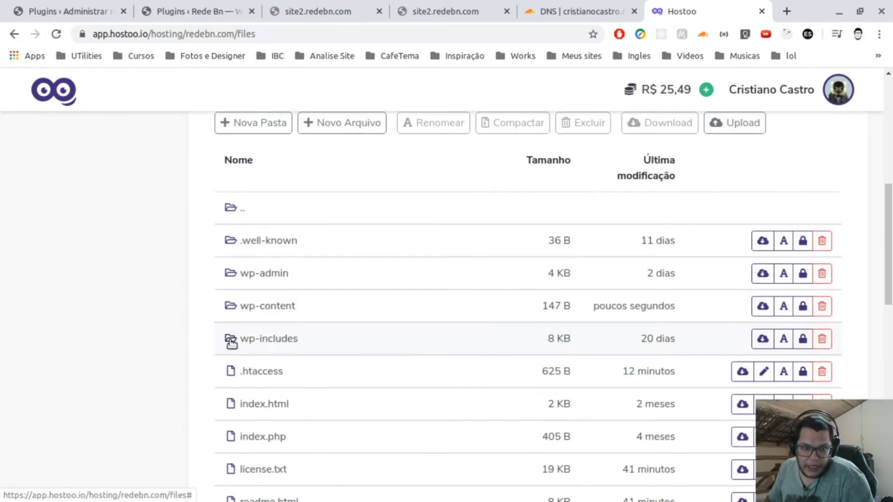
{"action": "left_click", "coordinate": [233, 308]}
{"action": "scroll", "coordinate": [314, 339], "scroll_direction": "down", "scroll_amount": 2}
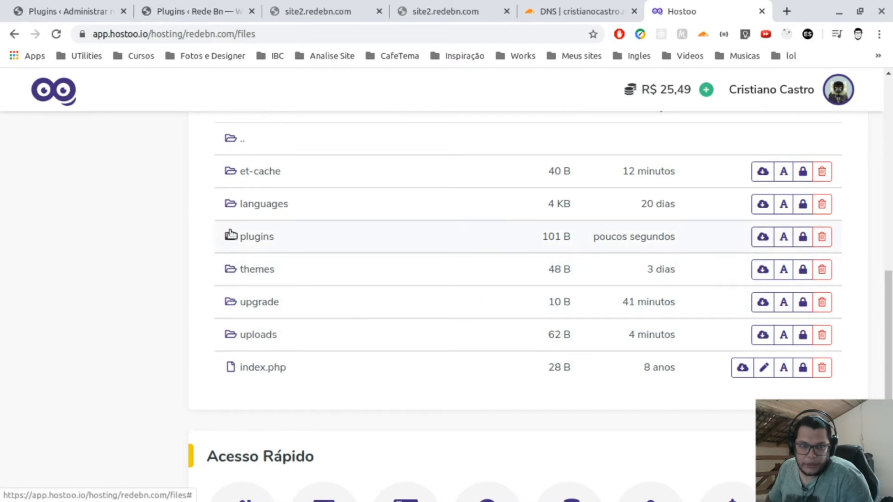
{"action": "left_click", "coordinate": [231, 235]}
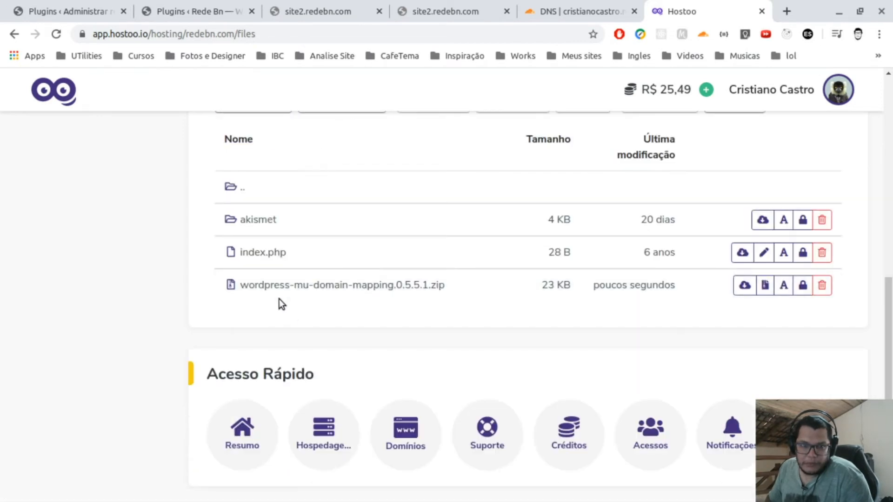
- Extract wordpress-mu-domain-mapping.0.5.5.1.zip into the plugins folder and delete the zip archive
{"action": "left_click", "coordinate": [286, 288]}
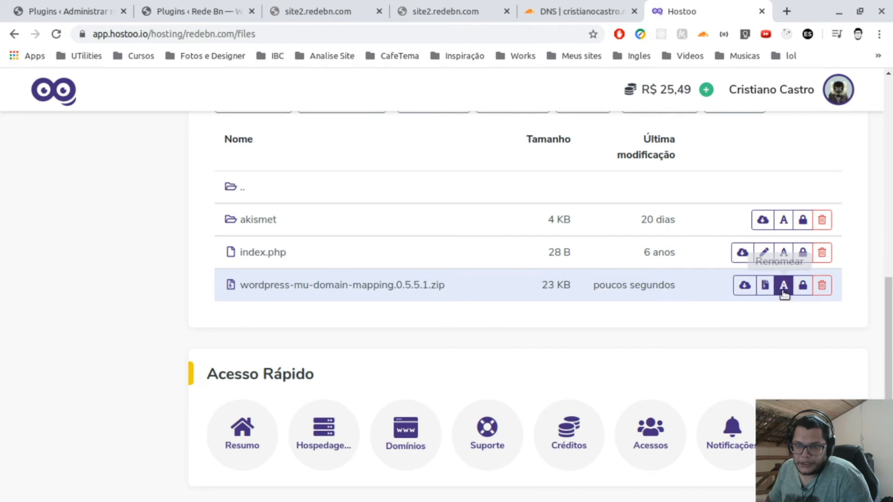
{"action": "left_click", "coordinate": [765, 285]}
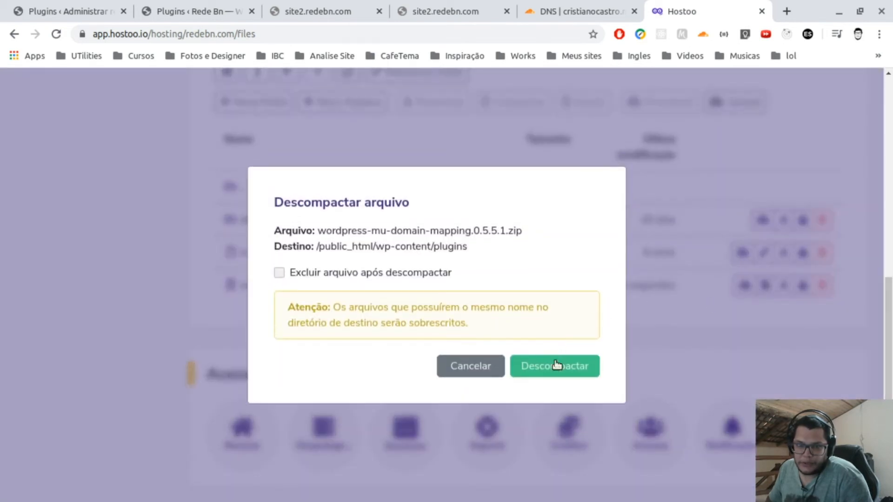
{"action": "left_click", "coordinate": [555, 368]}
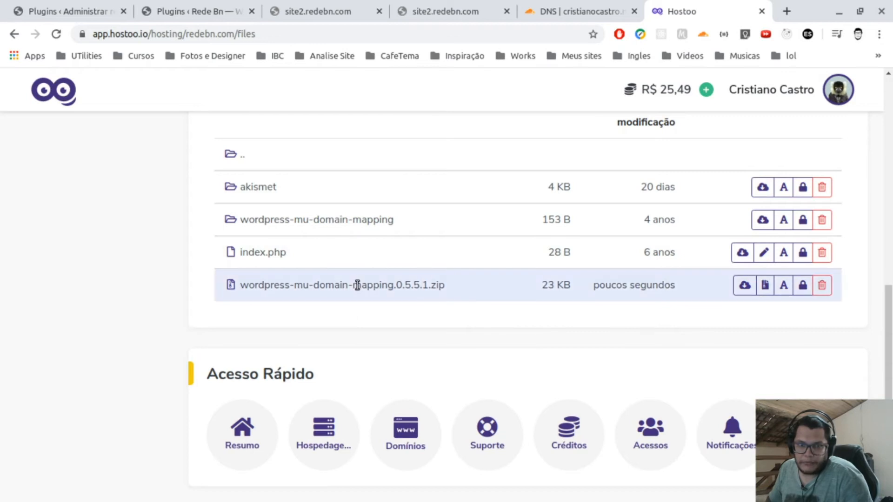
{"action": "left_click", "coordinate": [821, 286]}
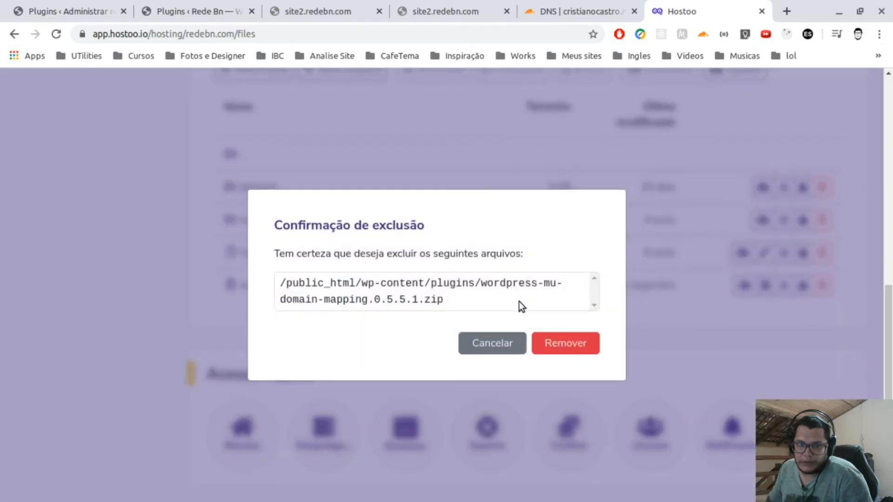
{"action": "left_click", "coordinate": [570, 345]}
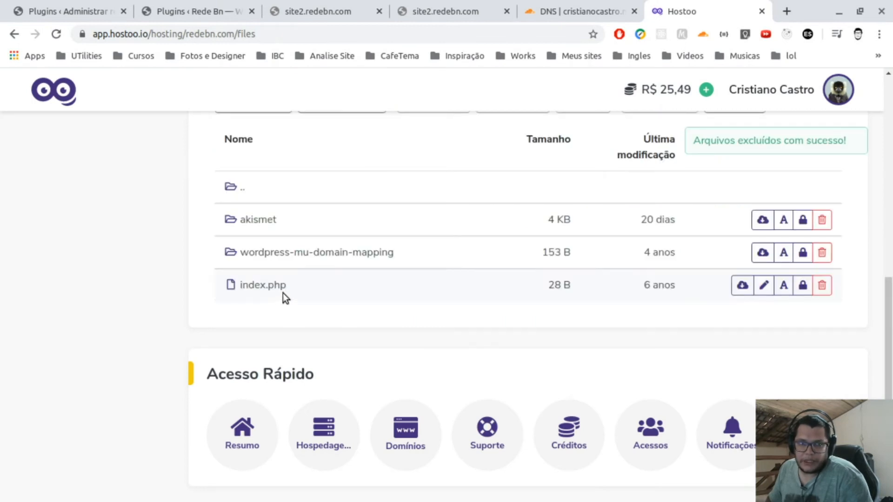
- In a refreshed network plugin list, update Akismet Anti-Spam and activate WordPress MU Domain Mapping for the network
{"action": "left_click", "coordinate": [565, 10]}
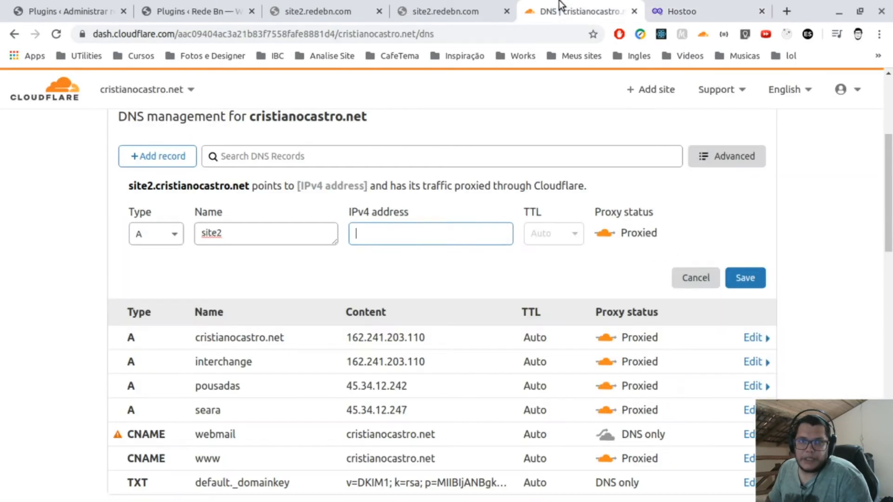
{"action": "left_click", "coordinate": [439, 10]}
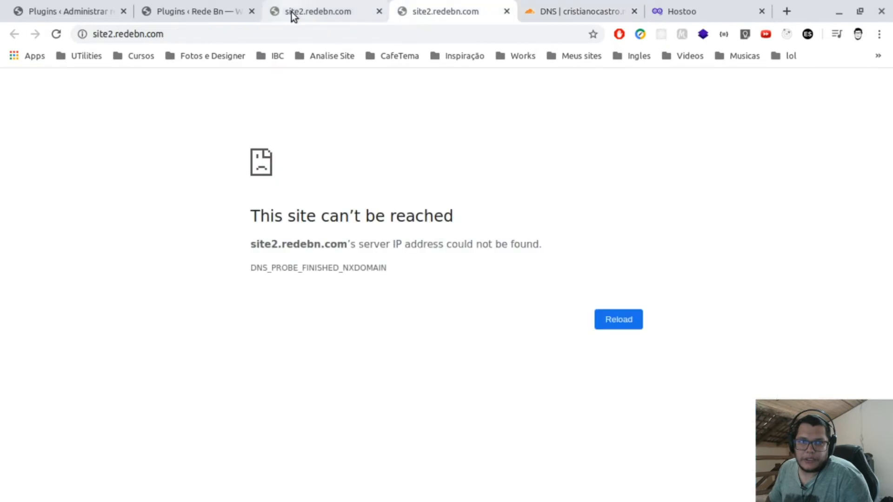
{"action": "left_click", "coordinate": [186, 12]}
{"action": "left_click", "coordinate": [78, 14]}
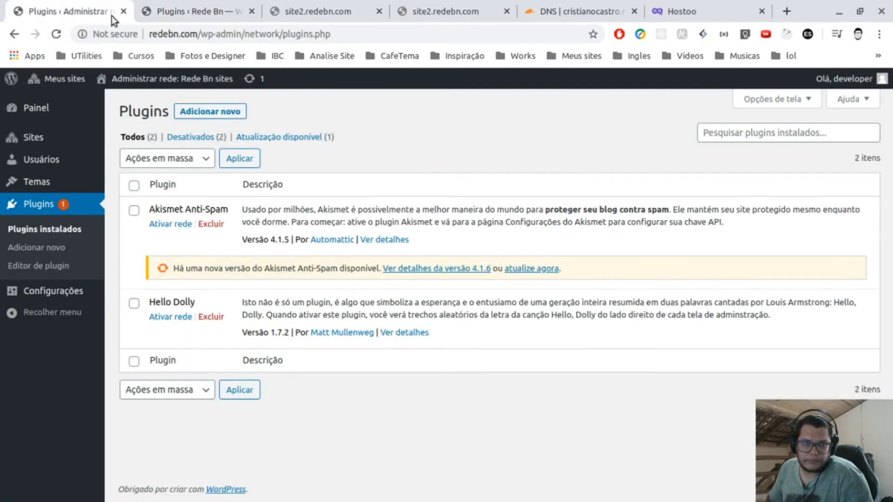
{"action": "left_click", "coordinate": [41, 207]}
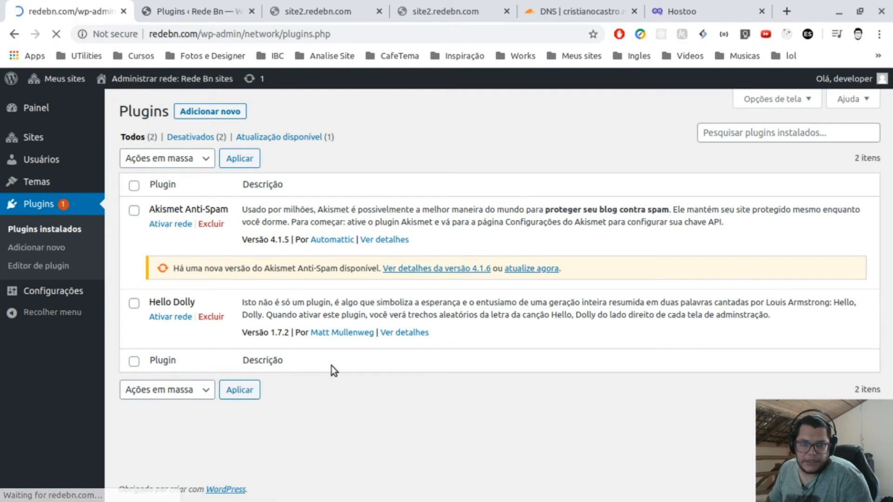
{"action": "left_click", "coordinate": [542, 269]}
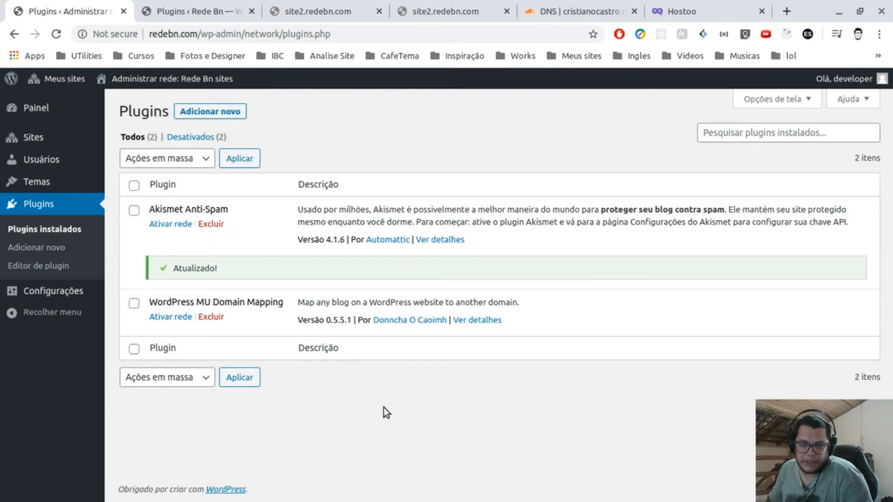
{"action": "left_click", "coordinate": [172, 317]}
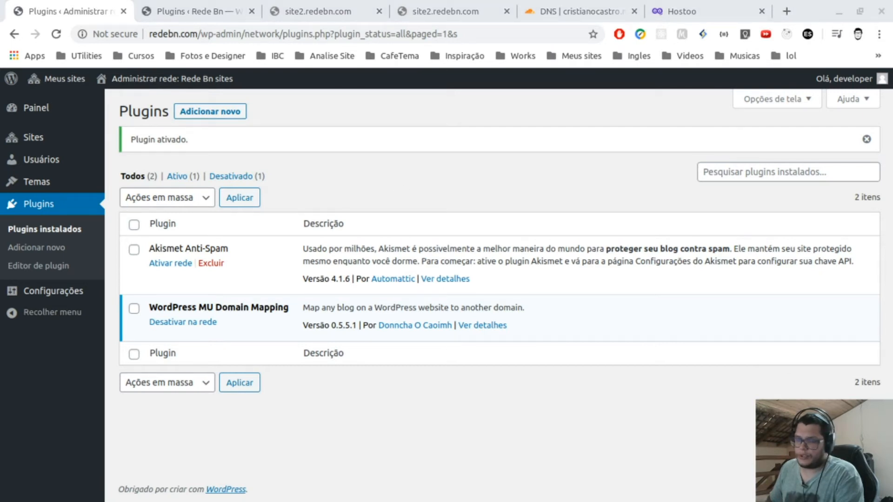
- Switch to wp-config.php in Visual Studio Code and add define( 'SUNRISE', 'on' ); below the BLOG_ID_CURRENT_SITE line
{"action": "key", "text": "alt+Tab"}
{"action": "key", "text": "alt+Tab"}
{"action": "key", "text": "alt+Tab"}
{"action": "key", "text": "alt+Tab"}
{"action": "key", "text": "alt+Tab"}
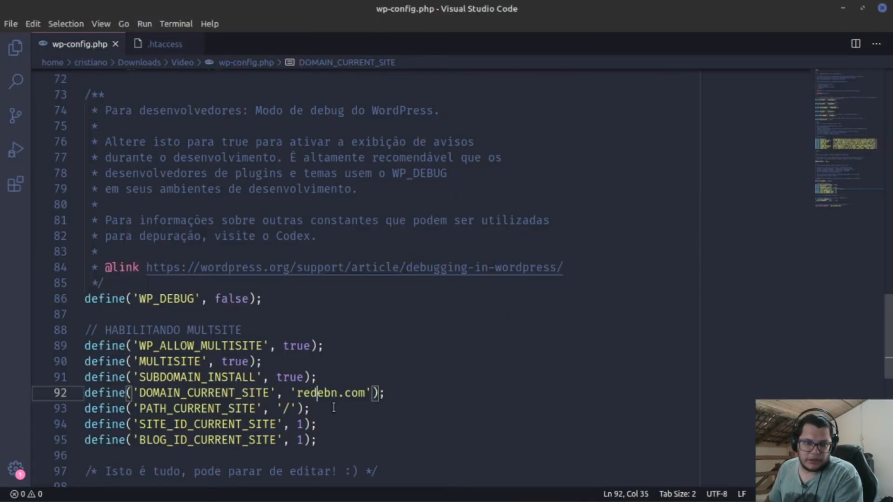
{"action": "left_click", "coordinate": [330, 442]}
{"action": "key", "text": "Return"}
{"action": "key", "text": "Return"}
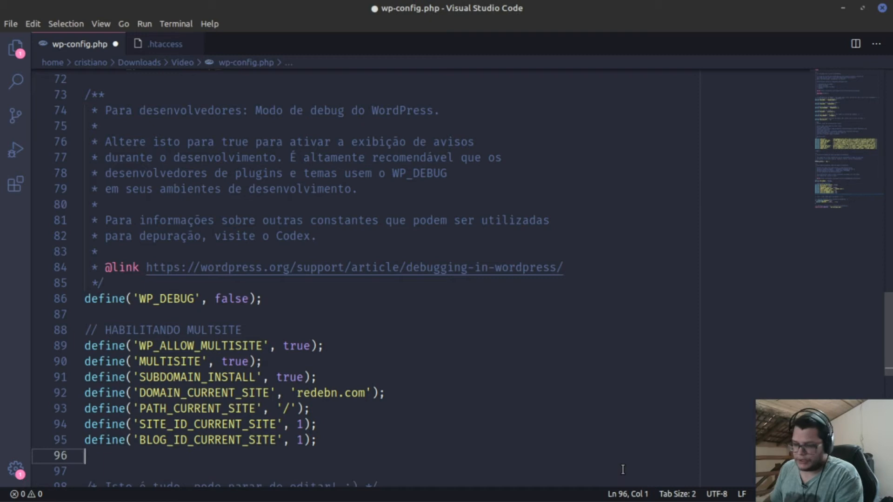
{"action": "type", "text": "define( 'SUNRISE', 'on' );"}
- Add the comment // HABILITANDO MULTDOMAINS on its own line above the SUNRISE define and save wp-config.php
{"action": "left_click", "coordinate": [182, 445]}
{"action": "key", "text": "Return"}
{"action": "type", "text": "// "}
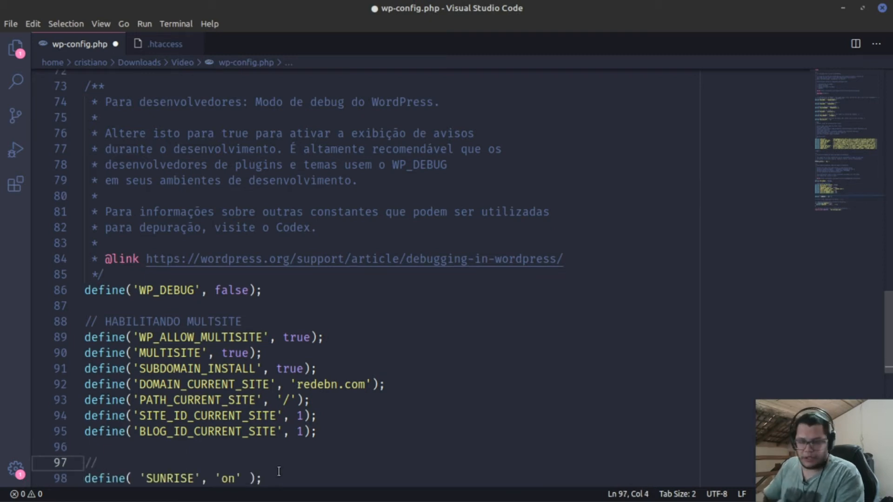
{"action": "type", "text": "HABILITA"}
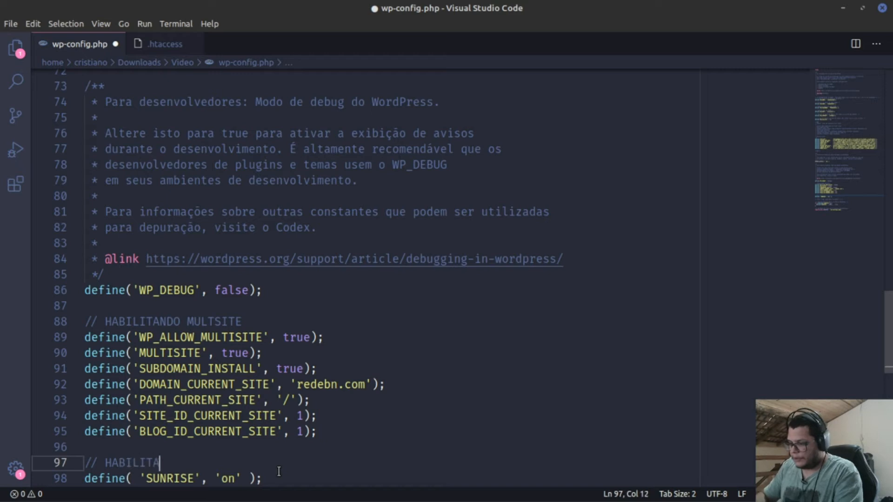
{"action": "type", "text": "NDO M"}
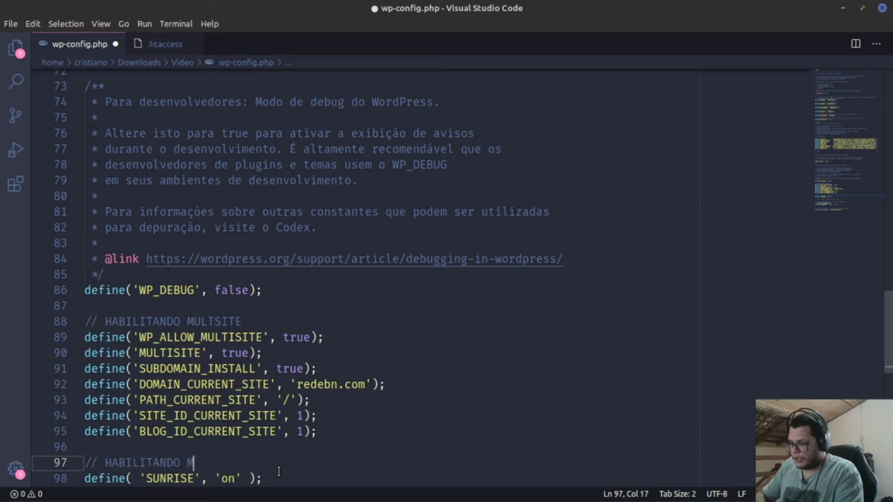
{"action": "type", "text": "ULTS"}
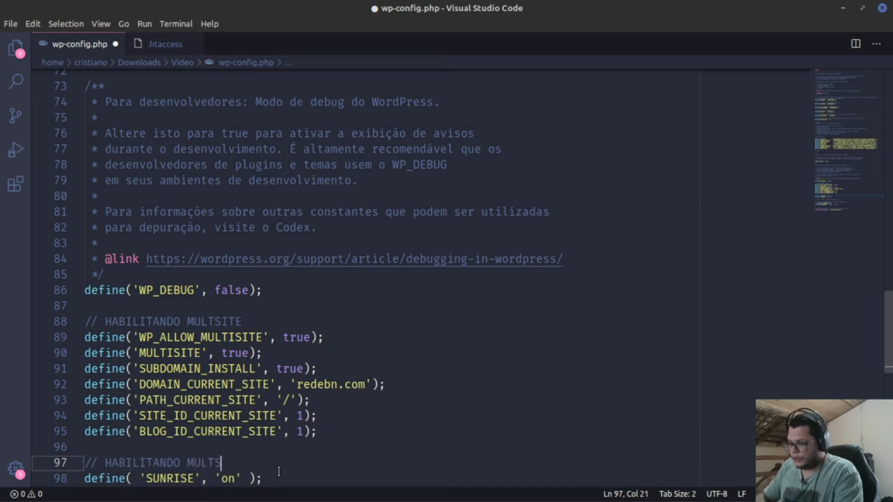
{"action": "key", "text": "BackSpace"}
{"action": "type", "text": "DOMAINS"}
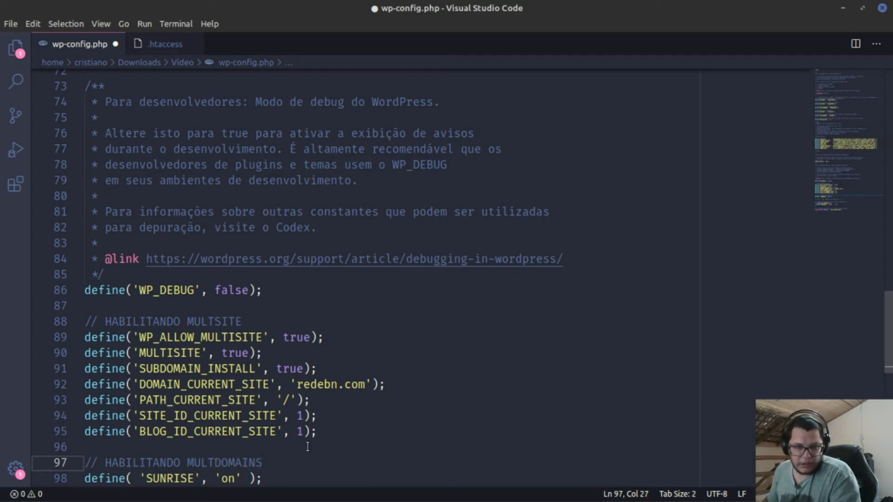
{"action": "scroll", "coordinate": [308, 446], "scroll_direction": "down", "scroll_amount": 2}
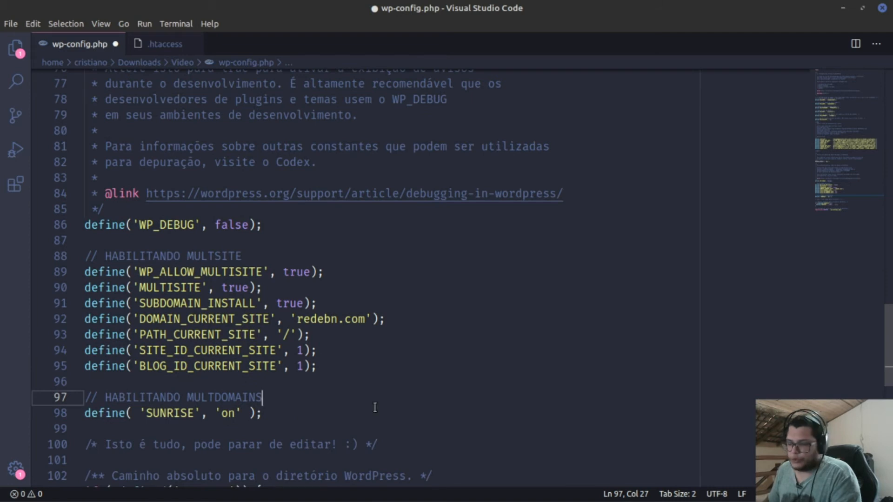
{"action": "key", "text": "ctrl+s"}
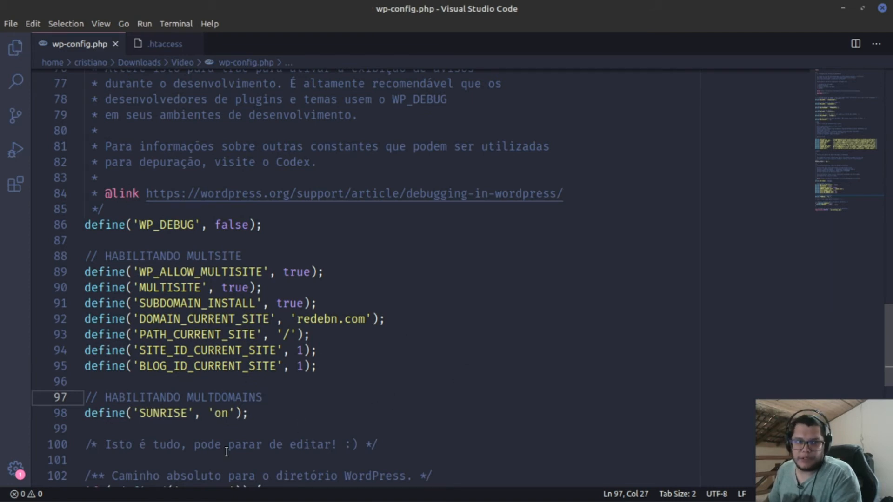
- Switch to FileZilla and upload the local wp-config.php to /public_html, overwriting the existing file on the server
{"action": "key", "text": "alt+Tab"}
{"action": "key", "text": "alt+Tab"}
{"action": "key", "text": "alt+Tab"}
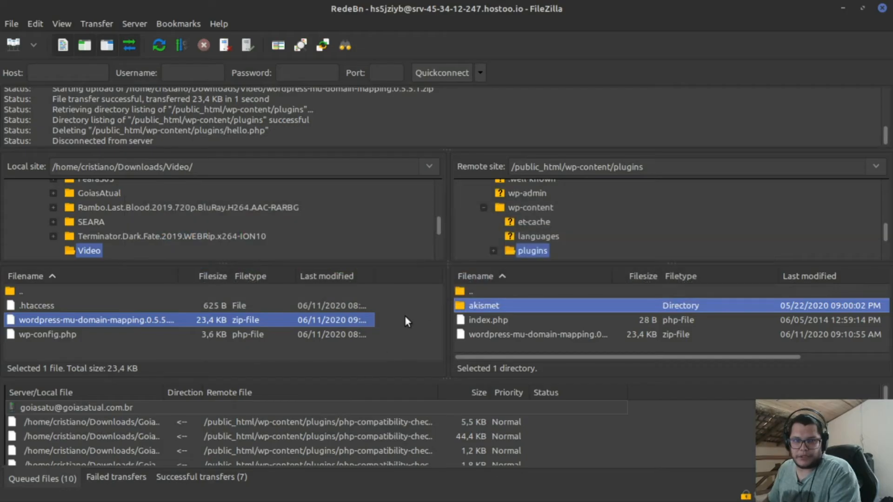
{"action": "scroll", "coordinate": [490, 233], "scroll_direction": "up", "scroll_amount": 3}
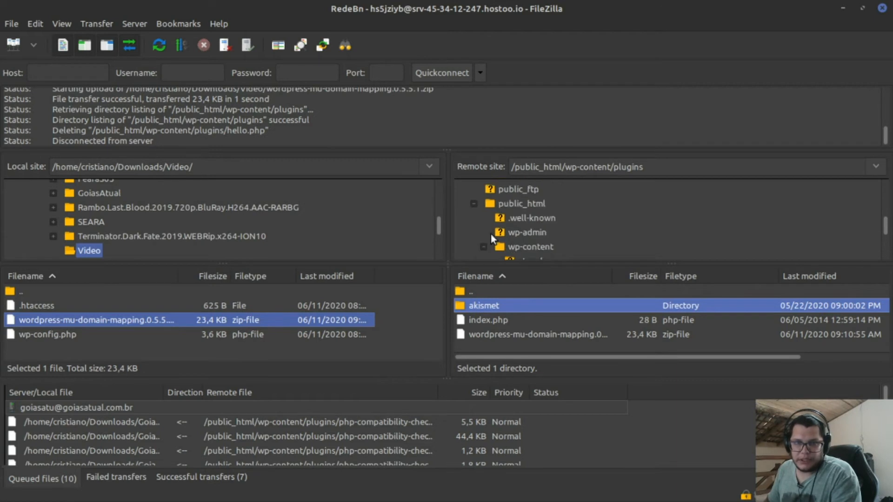
{"action": "left_click", "coordinate": [490, 221]}
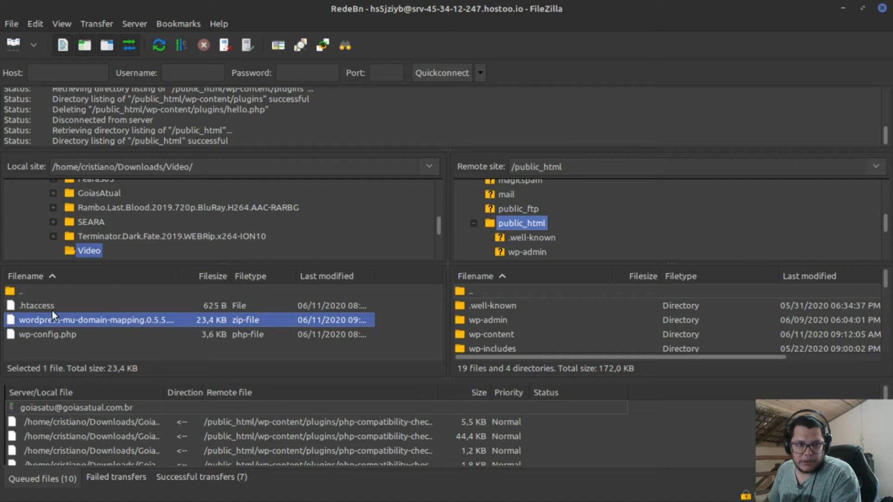
{"action": "left_click", "coordinate": [59, 334]}
{"action": "scroll", "coordinate": [494, 333], "scroll_direction": "down", "scroll_amount": 4}
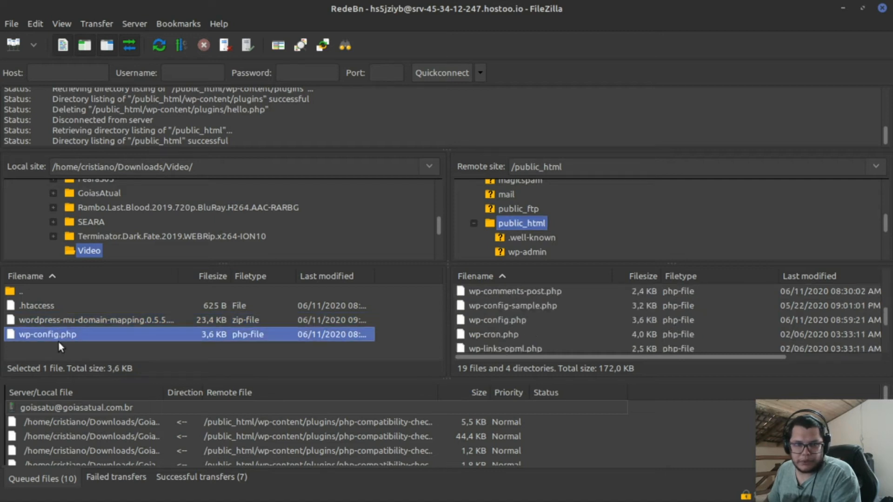
{"action": "left_click_drag", "start_coordinate": [62, 337], "coordinate": [572, 333]}
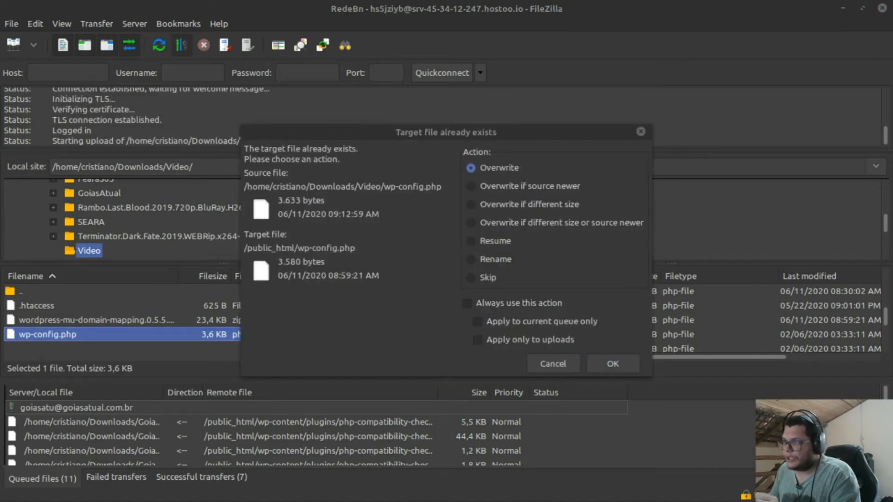
{"action": "key", "text": "Return"}
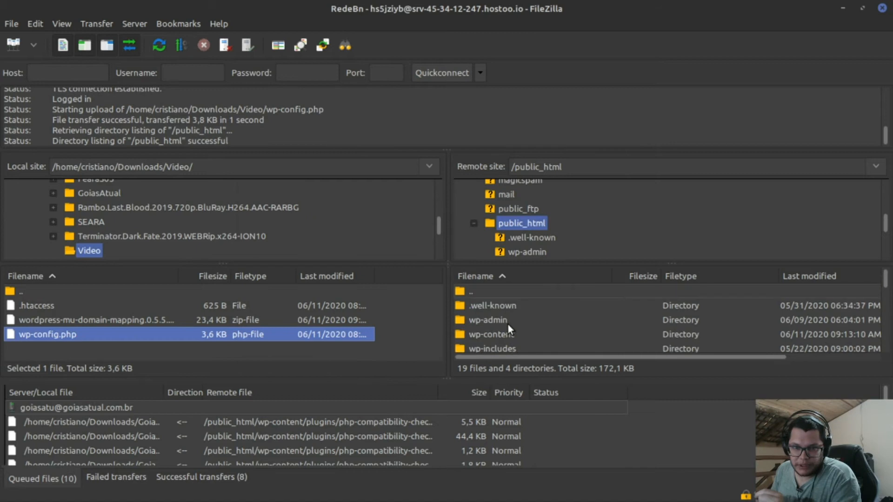
- Move sunrise.php on the server from plugins/wordpress-mu-domain-mapping to /public_html/wp-content
{"action": "scroll", "coordinate": [545, 208], "scroll_direction": "down", "scroll_amount": 2}
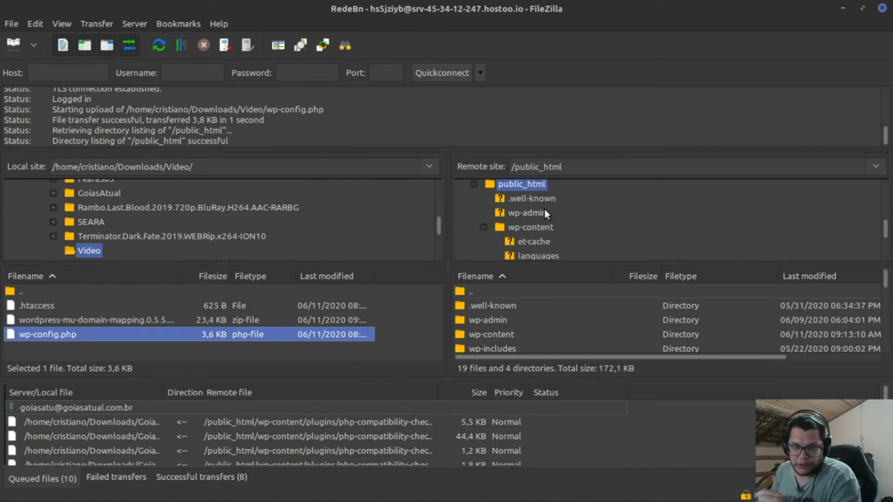
{"action": "scroll", "coordinate": [553, 225], "scroll_direction": "down", "scroll_amount": 1}
{"action": "left_click", "coordinate": [534, 231]}
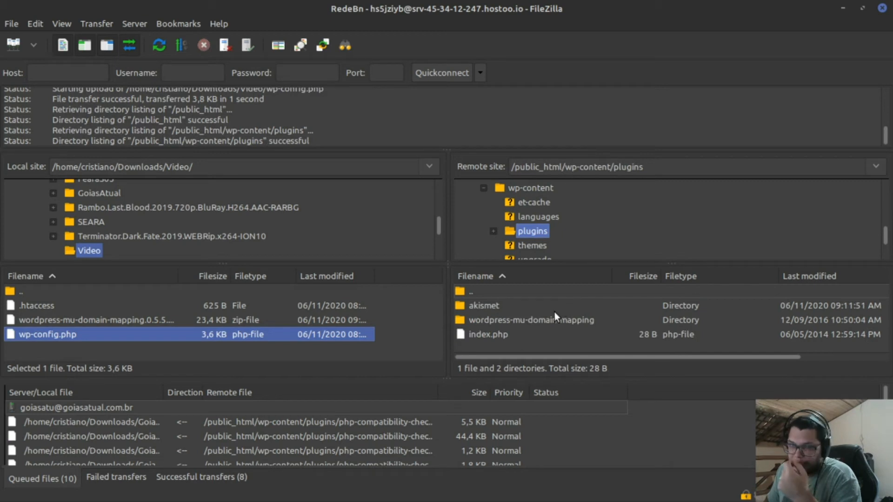
{"action": "double_click", "coordinate": [506, 322]}
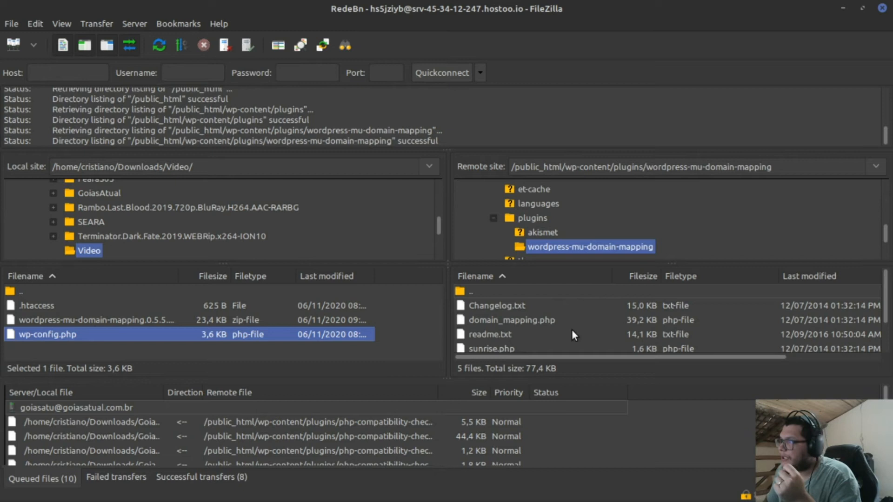
{"action": "left_click", "coordinate": [548, 348]}
{"action": "scroll", "coordinate": [548, 336], "scroll_direction": "down", "scroll_amount": 1}
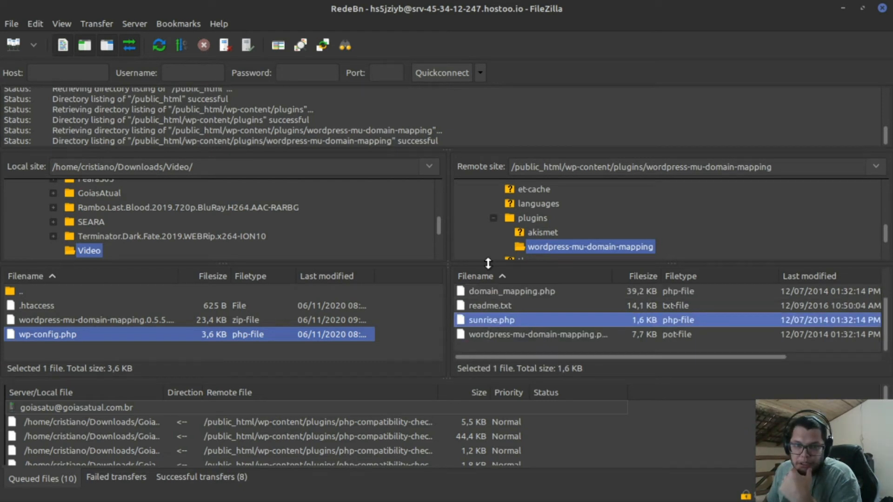
{"action": "scroll", "coordinate": [559, 242], "scroll_direction": "up", "scroll_amount": 1}
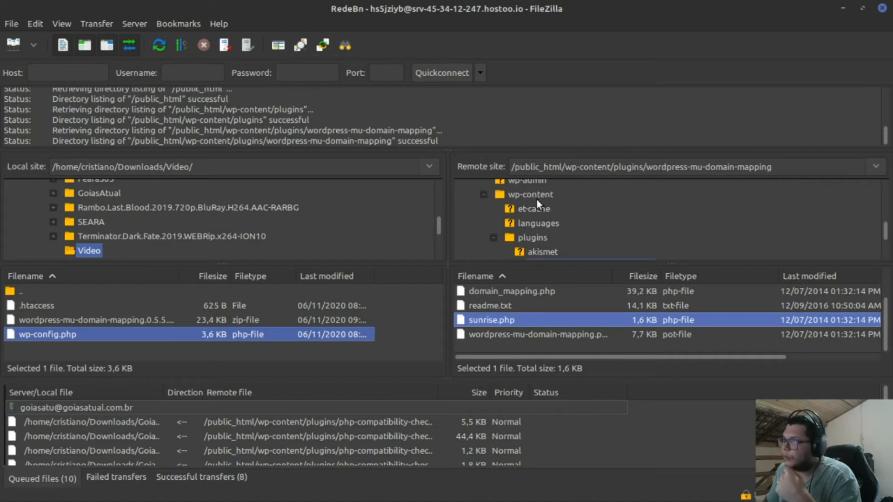
{"action": "left_click_drag", "start_coordinate": [537, 200], "coordinate": [537, 200]}
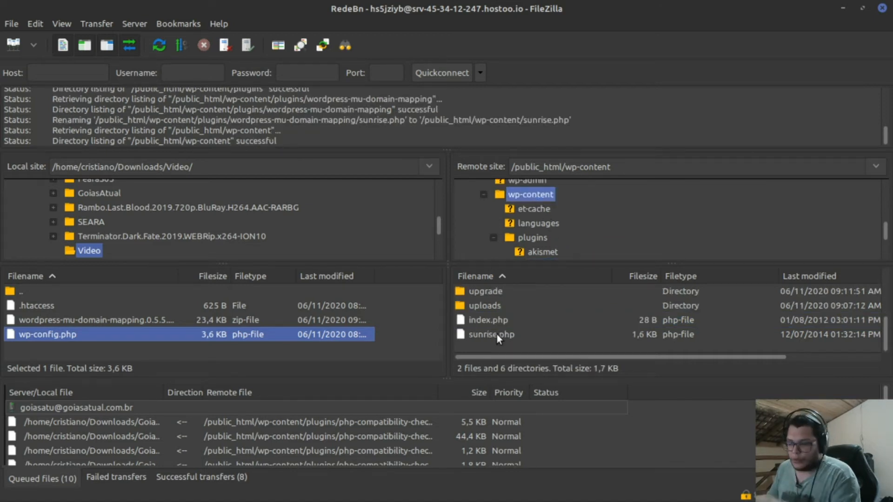
{"action": "scroll", "coordinate": [496, 328], "scroll_direction": "up", "scroll_amount": 2}
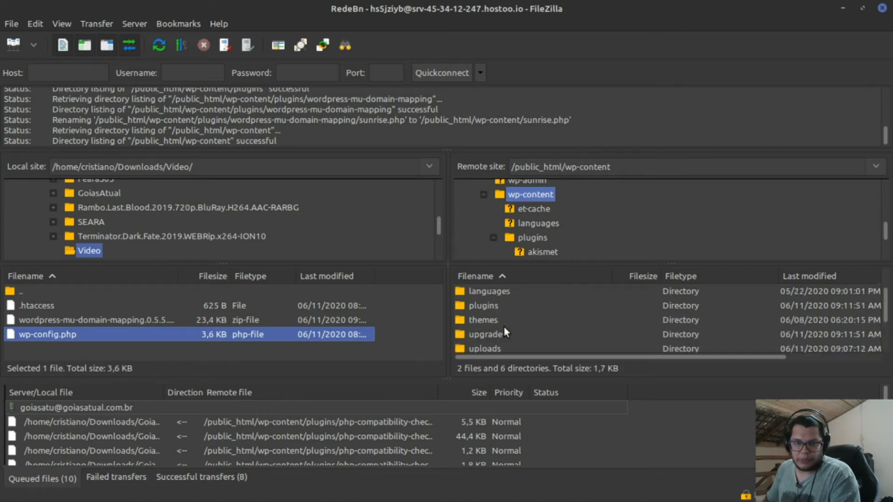
- Switch to the WordPress network admin in Chrome and open the Domain Mapping settings page
{"action": "key", "text": "alt+Tab"}
{"action": "key", "text": "alt+Tab"}
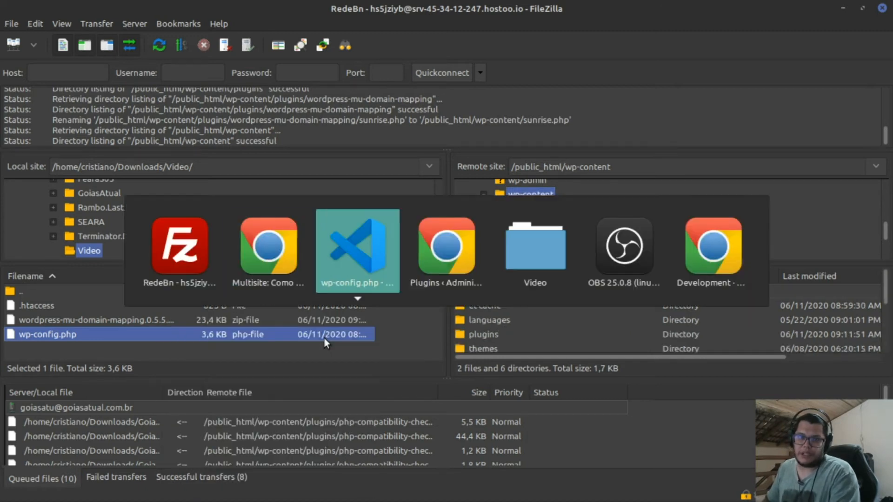
{"action": "key", "text": "alt+Tab"}
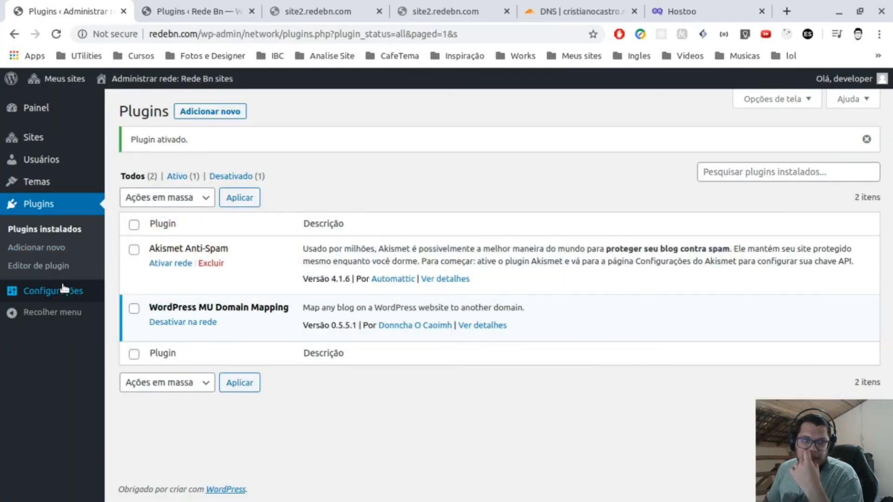
{"action": "left_click", "coordinate": [40, 138]}
{"action": "mouse_move", "coordinate": [50, 275]}
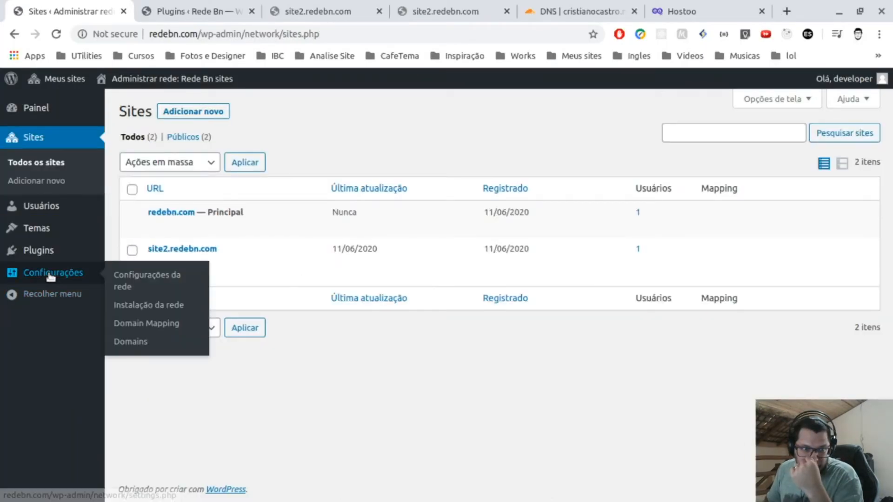
{"action": "left_click", "coordinate": [163, 324]}
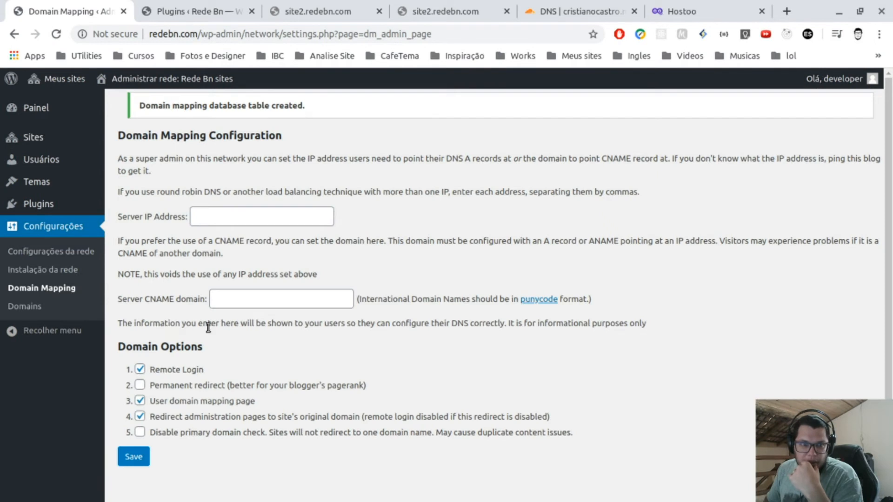
- Copy the server IP from the redebn.com summary in Hostoo and enter 45.34.12.247 as the Server IP Address in Domain Mapping
{"action": "left_click", "coordinate": [228, 219]}
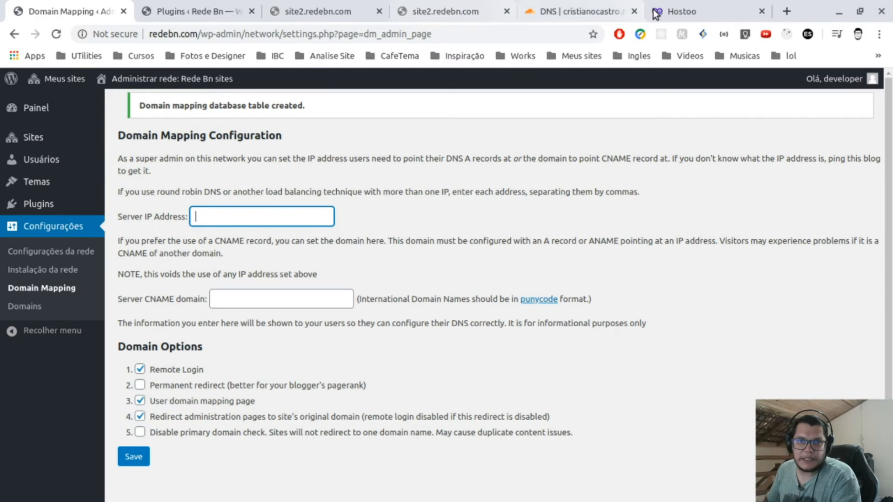
{"action": "left_click", "coordinate": [675, 11]}
{"action": "scroll", "coordinate": [246, 302], "scroll_direction": "up", "scroll_amount": 6}
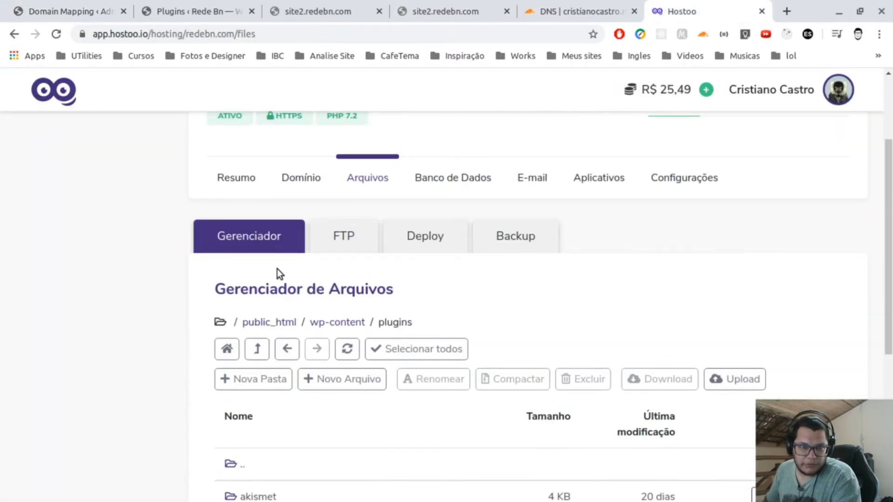
{"action": "left_click", "coordinate": [242, 183]}
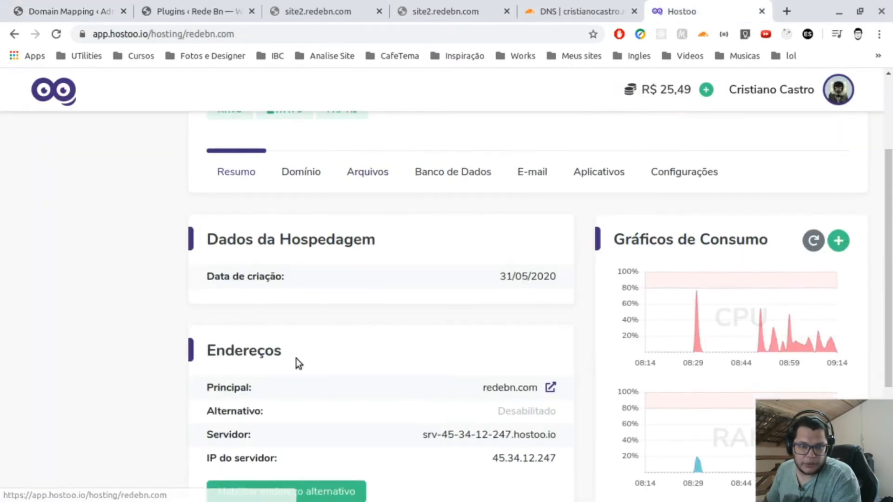
{"action": "scroll", "coordinate": [298, 367], "scroll_direction": "down", "scroll_amount": 3}
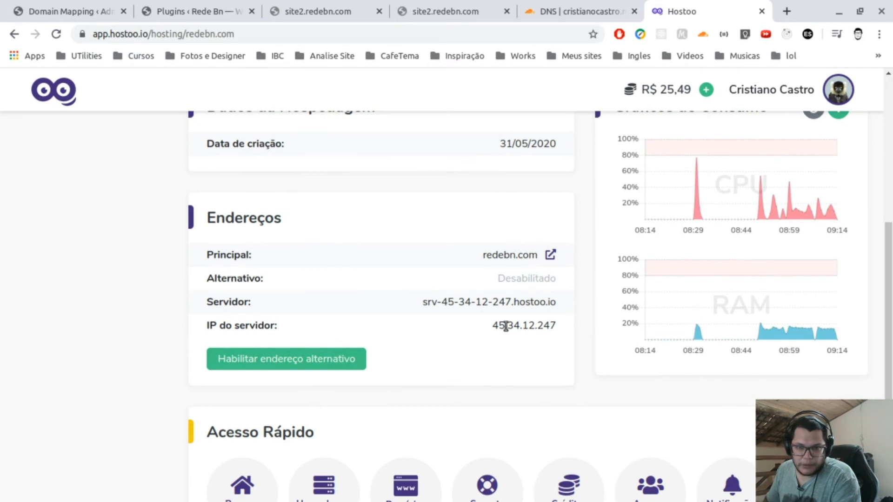
{"action": "left_click_drag", "start_coordinate": [493, 326], "coordinate": [559, 329]}
{"action": "key", "text": "ctrl+c"}
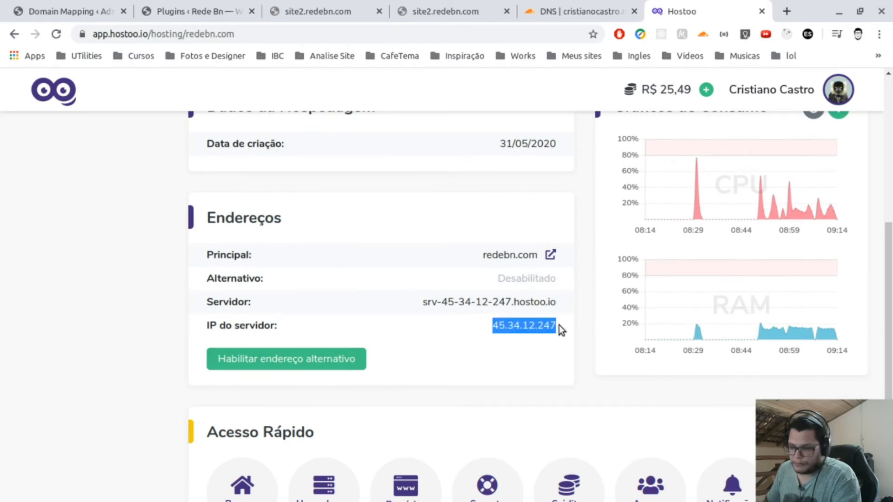
{"action": "left_click", "coordinate": [199, 11]}
{"action": "left_click", "coordinate": [315, 11]}
{"action": "left_click", "coordinate": [171, 10]}
{"action": "left_click", "coordinate": [53, 9]}
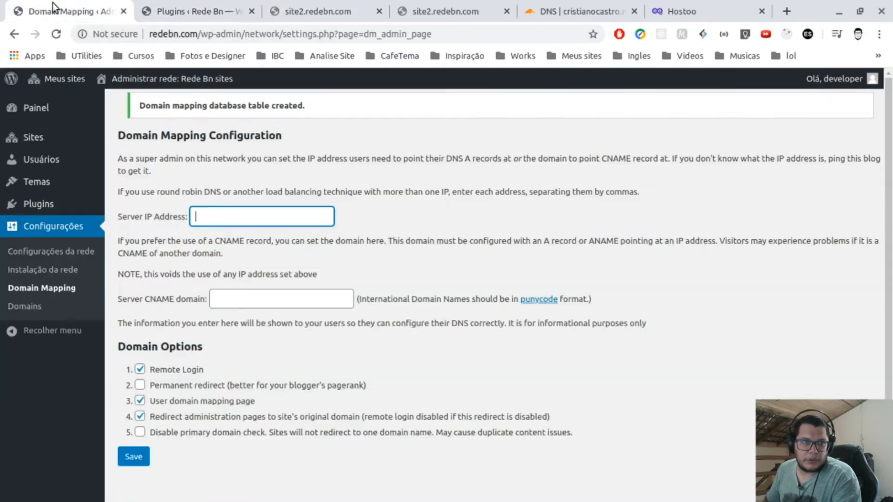
{"action": "key", "text": "ctrl+v"}
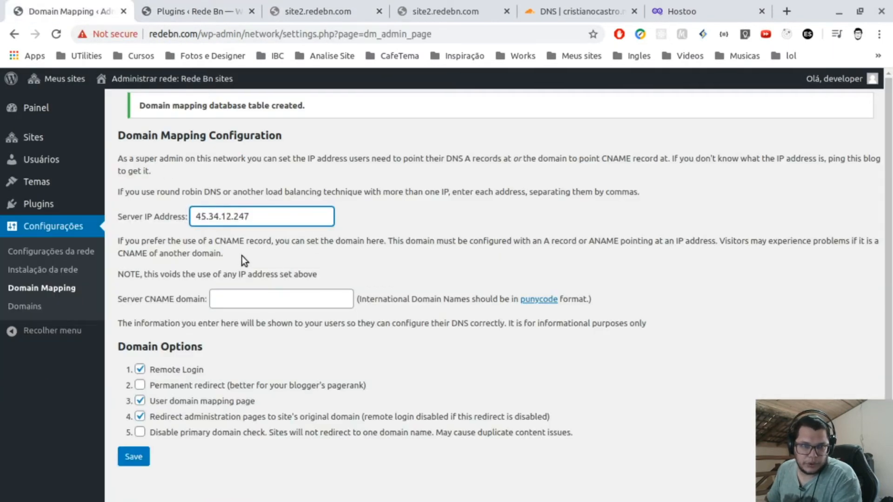
- Disable Remote Login and enable Permanent redirect in the Domain Options, then save the domain mapping configuration
{"action": "left_click", "coordinate": [271, 299]}
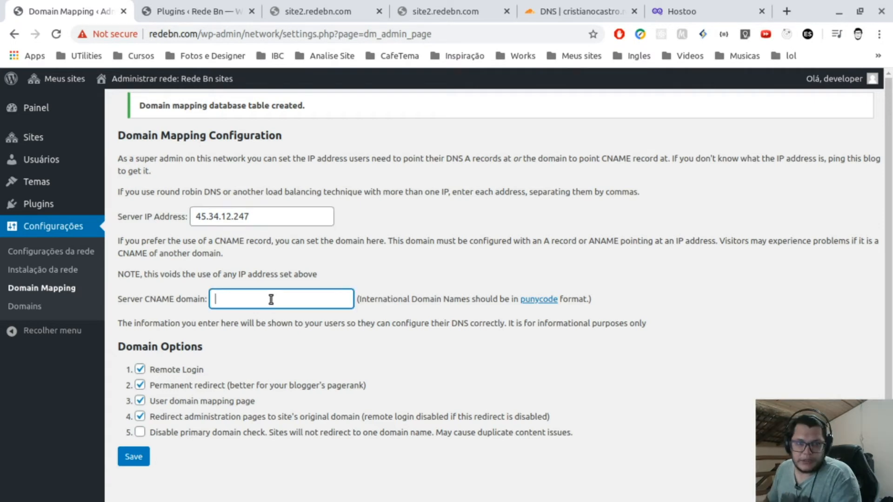
{"action": "left_click", "coordinate": [141, 371]}
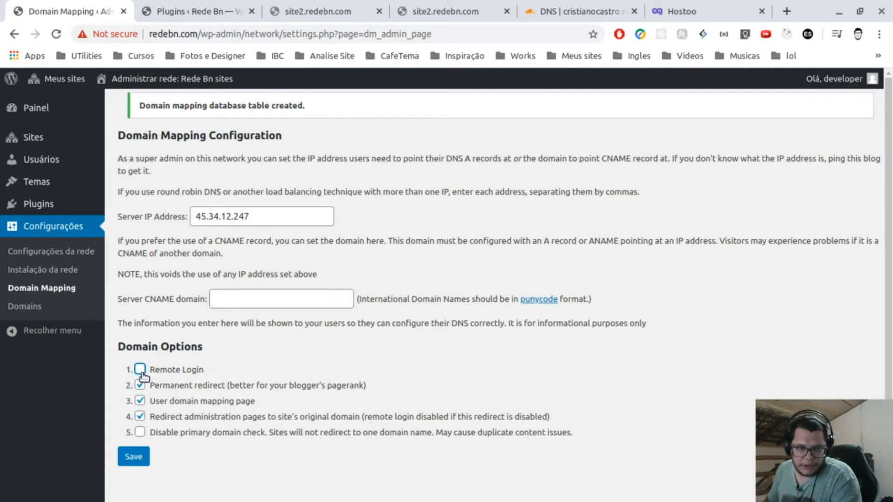
{"action": "left_click", "coordinate": [140, 385]}
{"action": "left_click", "coordinate": [141, 385]}
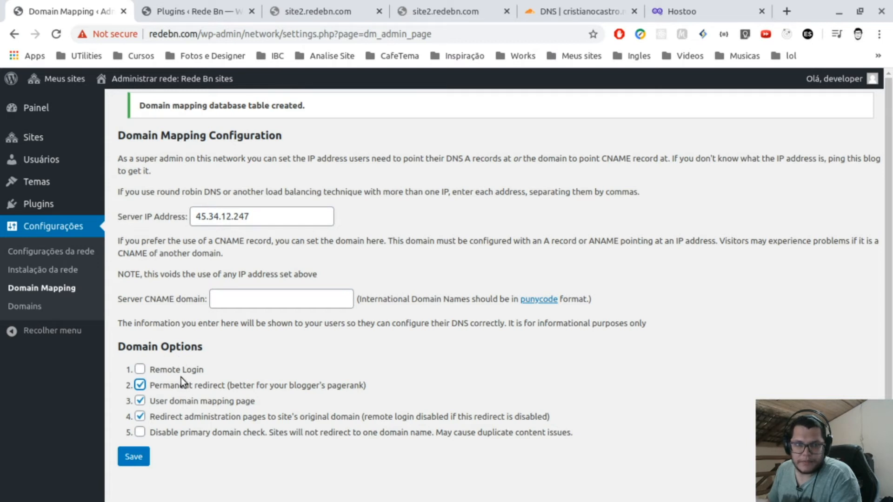
{"action": "left_click", "coordinate": [145, 459]}
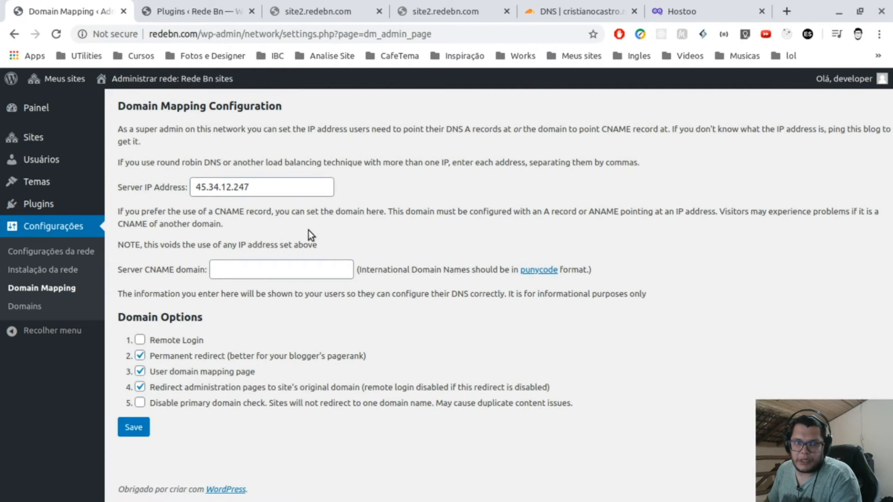
- Look up the ID of site2.redebn.com in the network's Sites list and enter 2 as the Site ID of a new mapped domain
{"action": "left_click", "coordinate": [39, 308]}
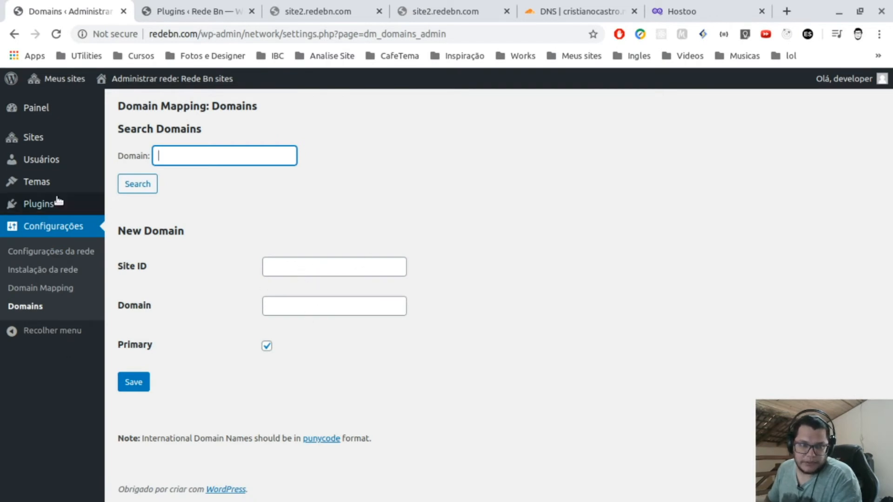
{"action": "left_click", "coordinate": [43, 141]}
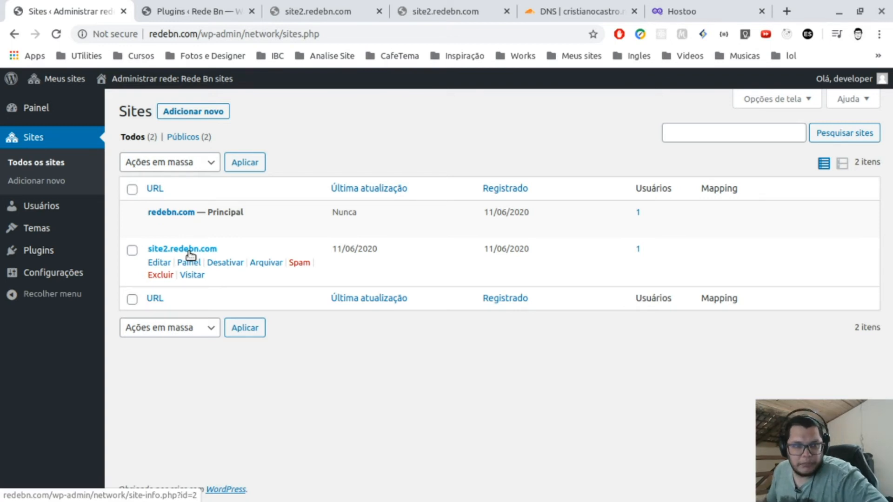
{"action": "mouse_move", "coordinate": [53, 273]}
{"action": "left_click", "coordinate": [135, 342]}
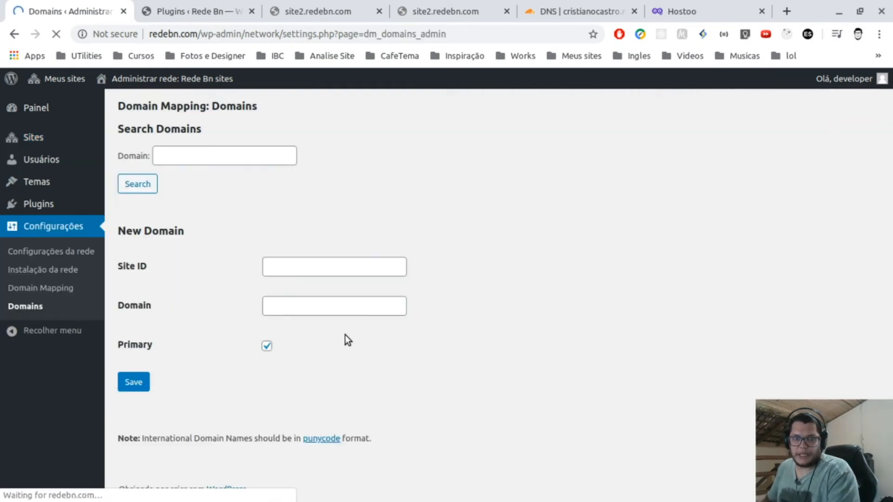
{"action": "left_click", "coordinate": [323, 267]}
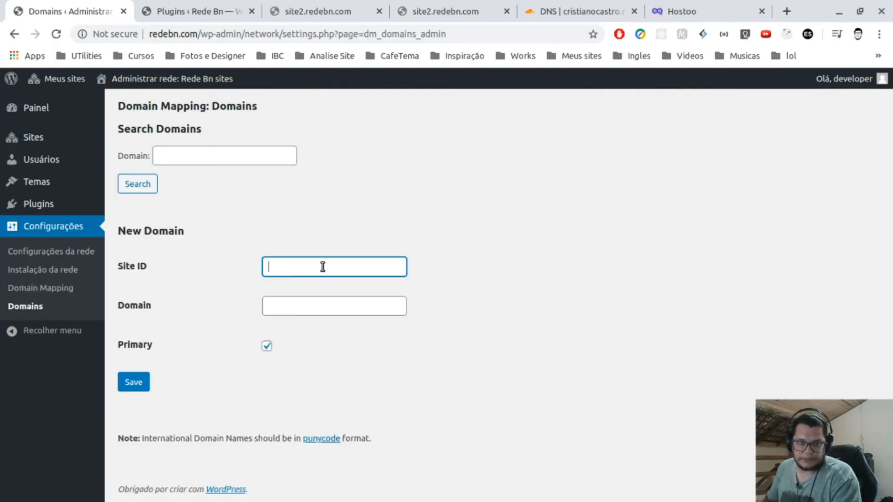
{"action": "type", "text": "2"}
- Copy cristianocastro.net from its Cloudflare DNS record, enter it as the Domain for the new mapping in WordPress, and save
{"action": "left_click", "coordinate": [338, 310]}
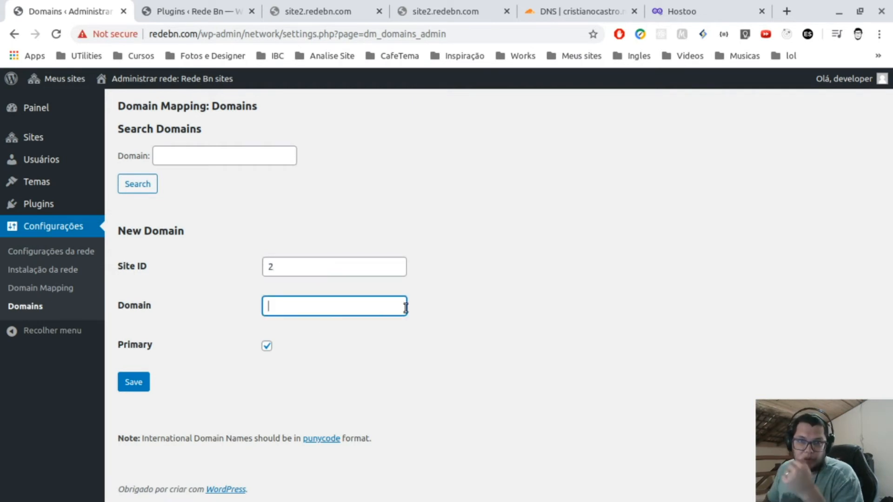
{"action": "left_click", "coordinate": [572, 13]}
{"action": "left_click", "coordinate": [273, 342]}
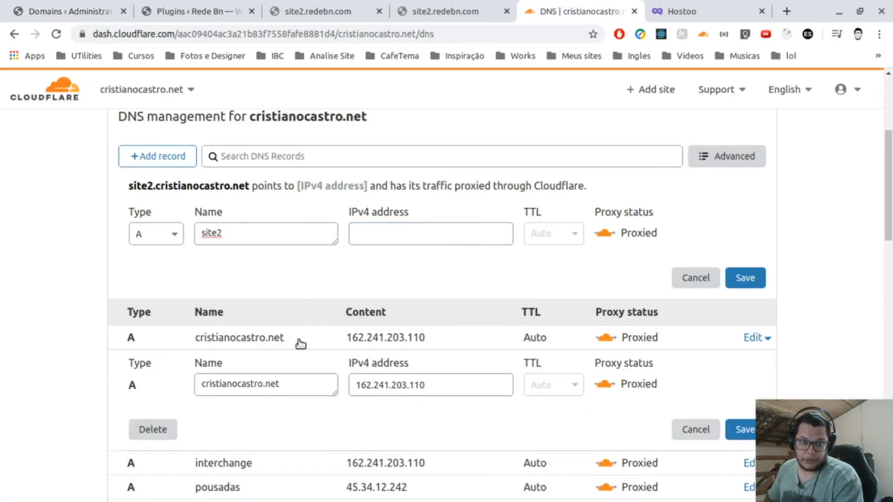
{"action": "left_click", "coordinate": [296, 344]}
{"action": "left_click", "coordinate": [269, 343]}
{"action": "left_click_drag", "start_coordinate": [292, 384], "coordinate": [202, 380]}
{"action": "key", "text": "ctrl+c"}
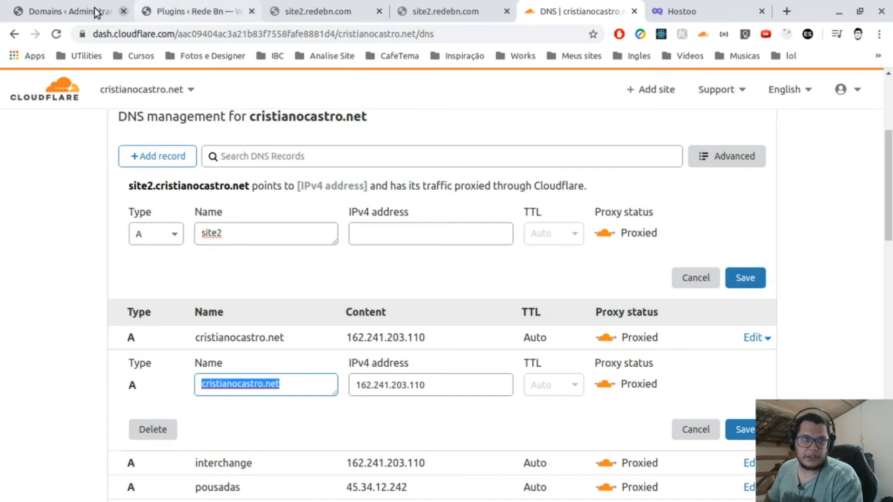
{"action": "left_click", "coordinate": [61, 11]}
{"action": "key", "text": "ctrl+v"}
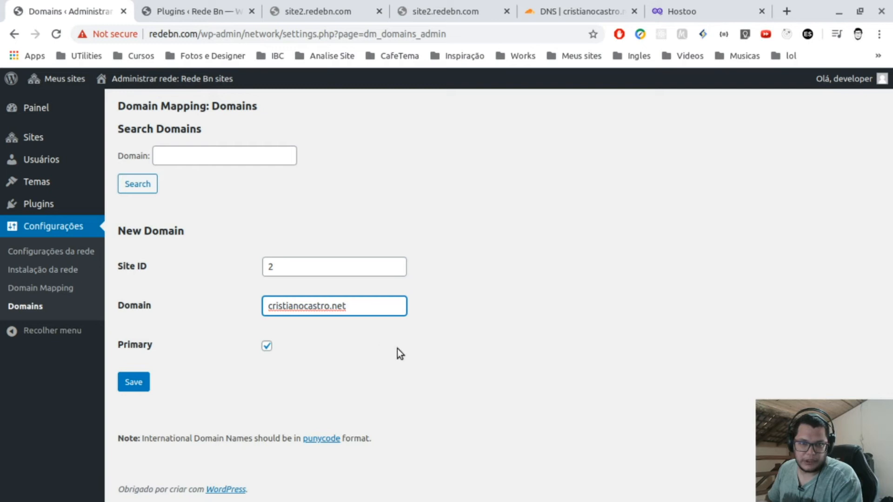
{"action": "left_click", "coordinate": [133, 386]}
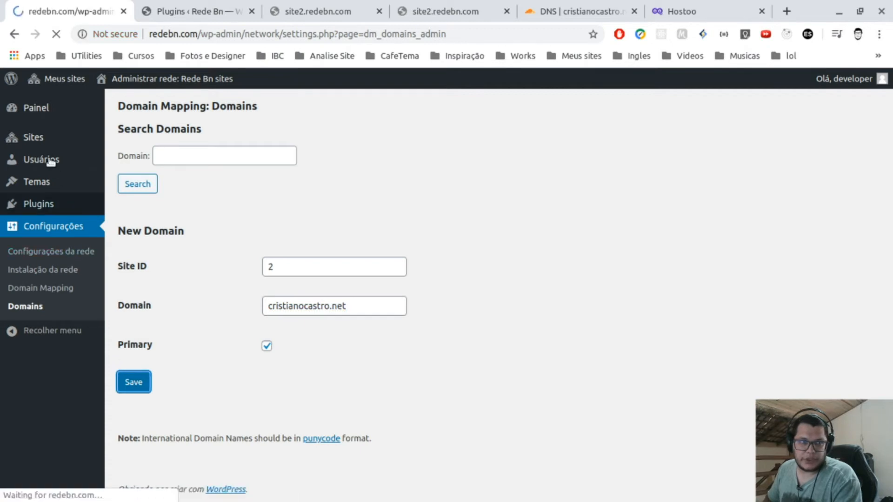
- Check the domain mapping of site2.redebn.com in the network's Sites list and open the mapped domain in a new tab
{"action": "left_click", "coordinate": [61, 146]}
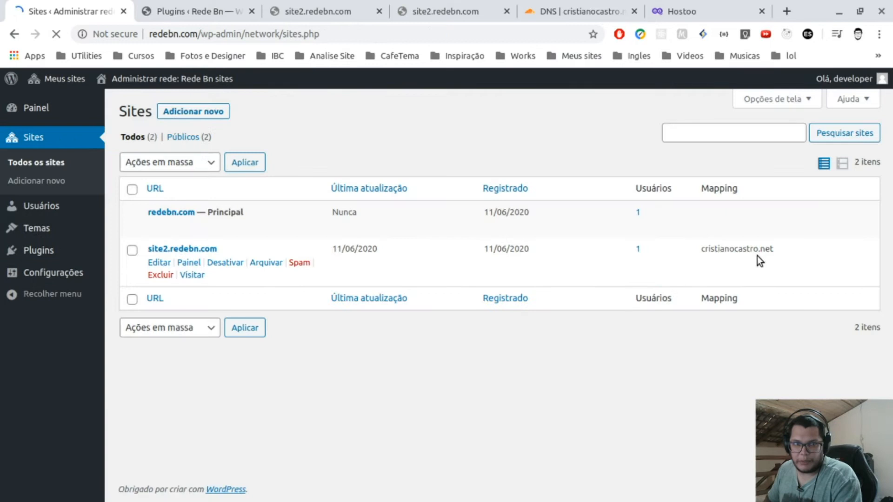
{"action": "left_click_drag", "start_coordinate": [700, 249], "coordinate": [770, 251]}
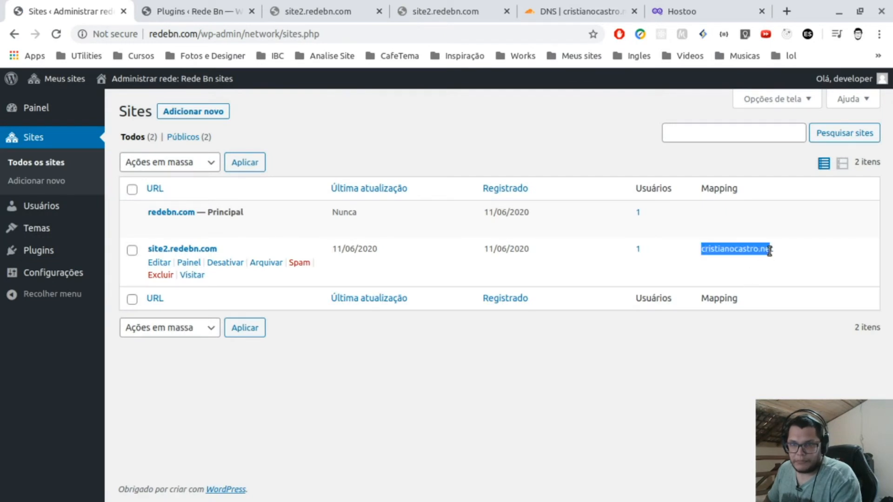
{"action": "left_click", "coordinate": [774, 250]}
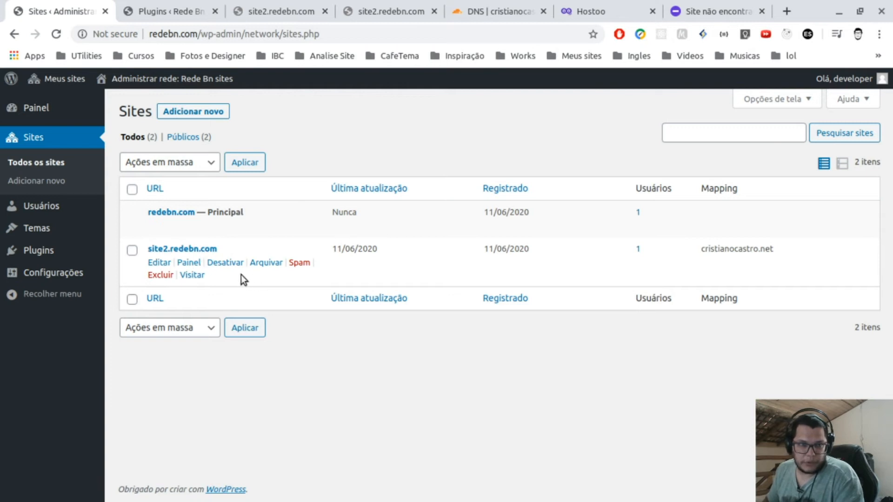
- Visit site2.redebn.com from the Sites list, reload the page, and switch to the Cloudflare DNS records
{"action": "middle_click", "coordinate": [191, 279]}
{"action": "left_click", "coordinate": [130, 11]}
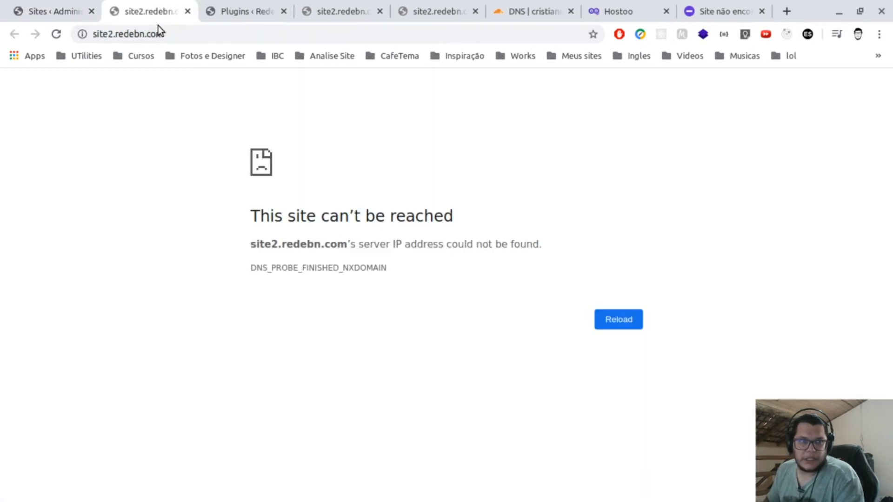
{"action": "left_click", "coordinate": [186, 34]}
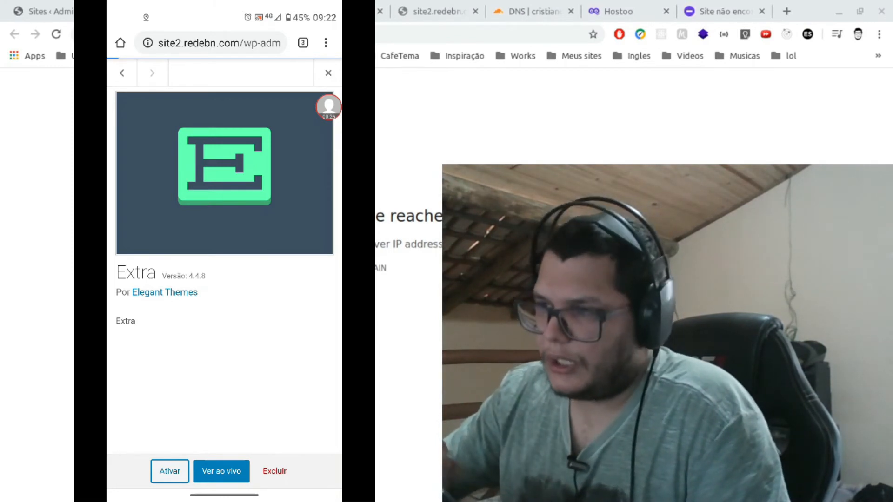
{"action": "left_click", "coordinate": [60, 36]}
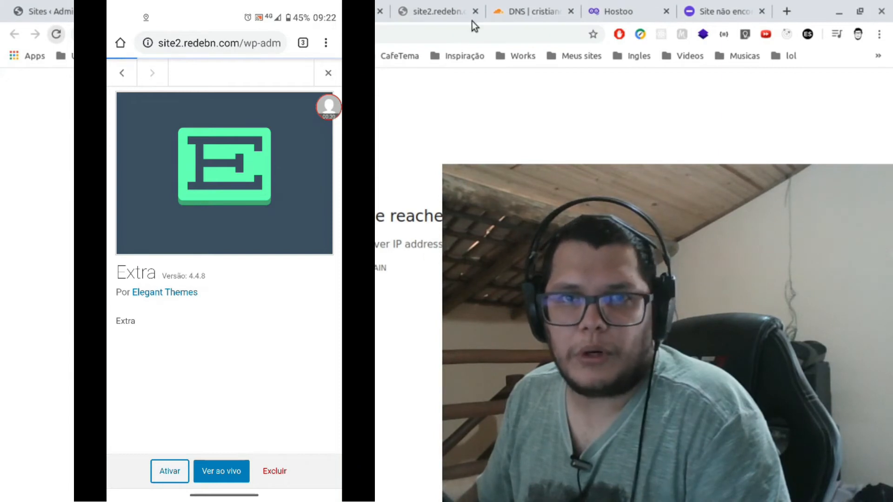
{"action": "left_click", "coordinate": [516, 13]}
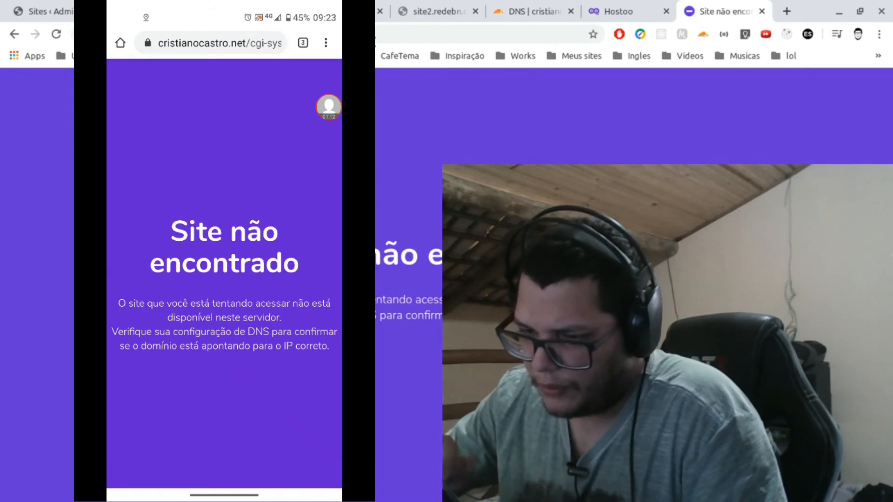
- Go back to the Themes page of site2.redebn.com in the phone's browser and open the admin menu
{"action": "left_click_drag", "start_coordinate": [107, 186], "coordinate": [140, 186]}
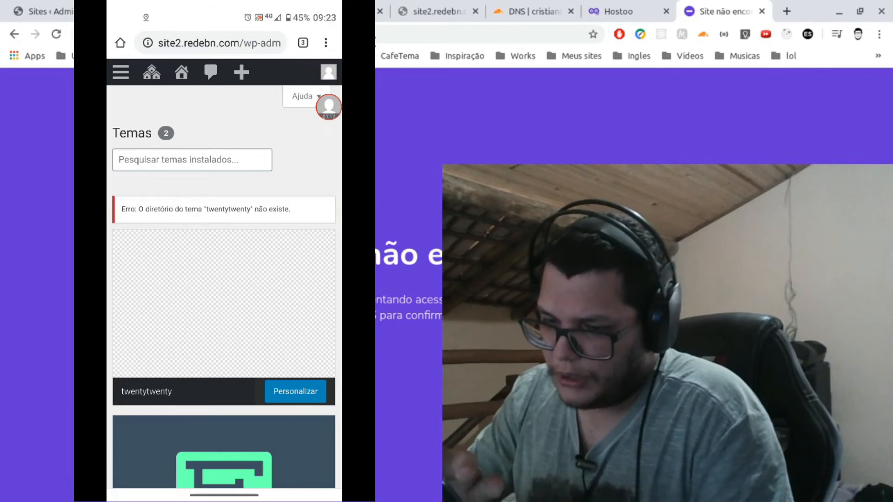
{"action": "left_click", "coordinate": [121, 72]}
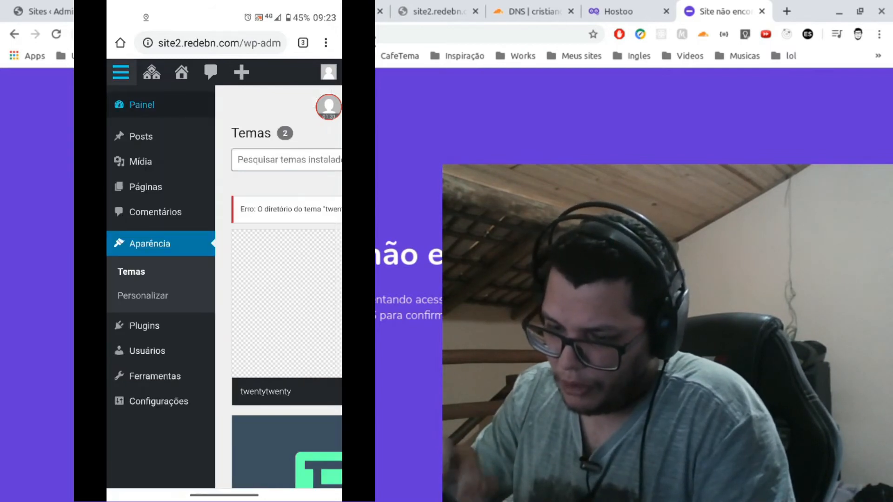